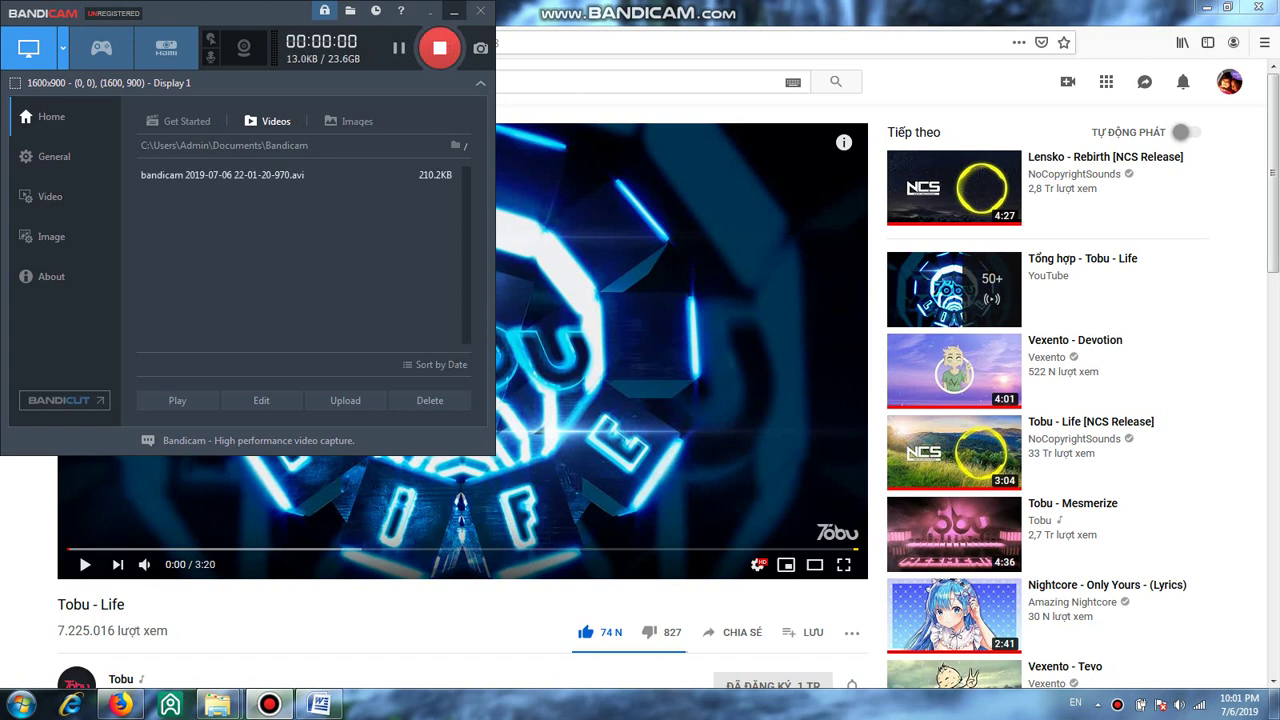
Start the Tobu - Life video playing in Firefox, then switch to the blank Word document
key("space")
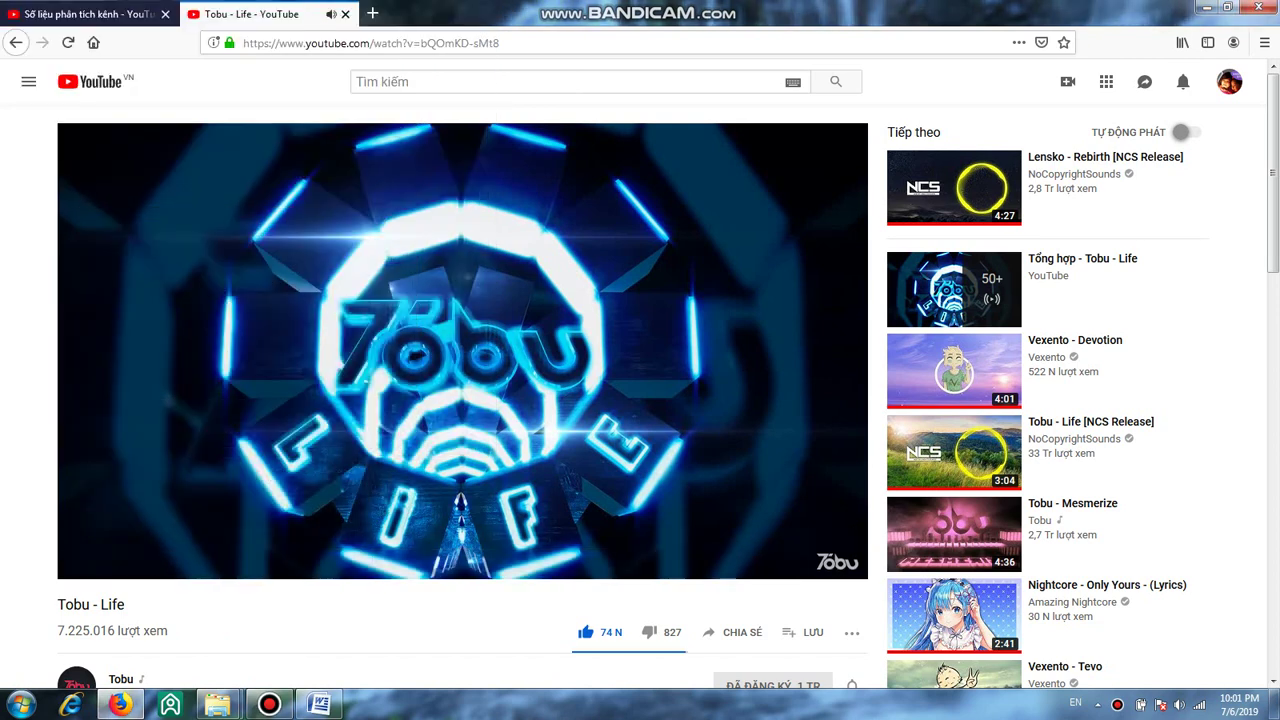
left_click(318, 705)
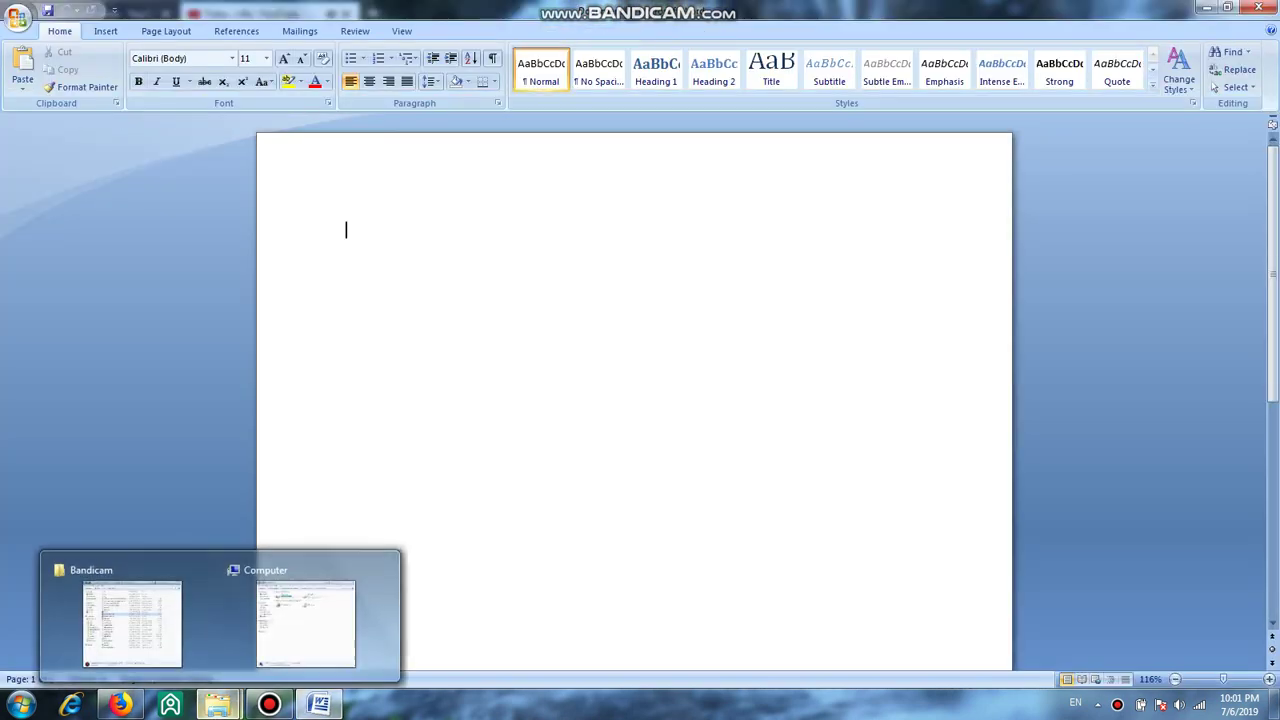
Copy the anime-girls school-uniform picture from Public Pictures > Sample Pictures and return to Word
left_click(292, 615)
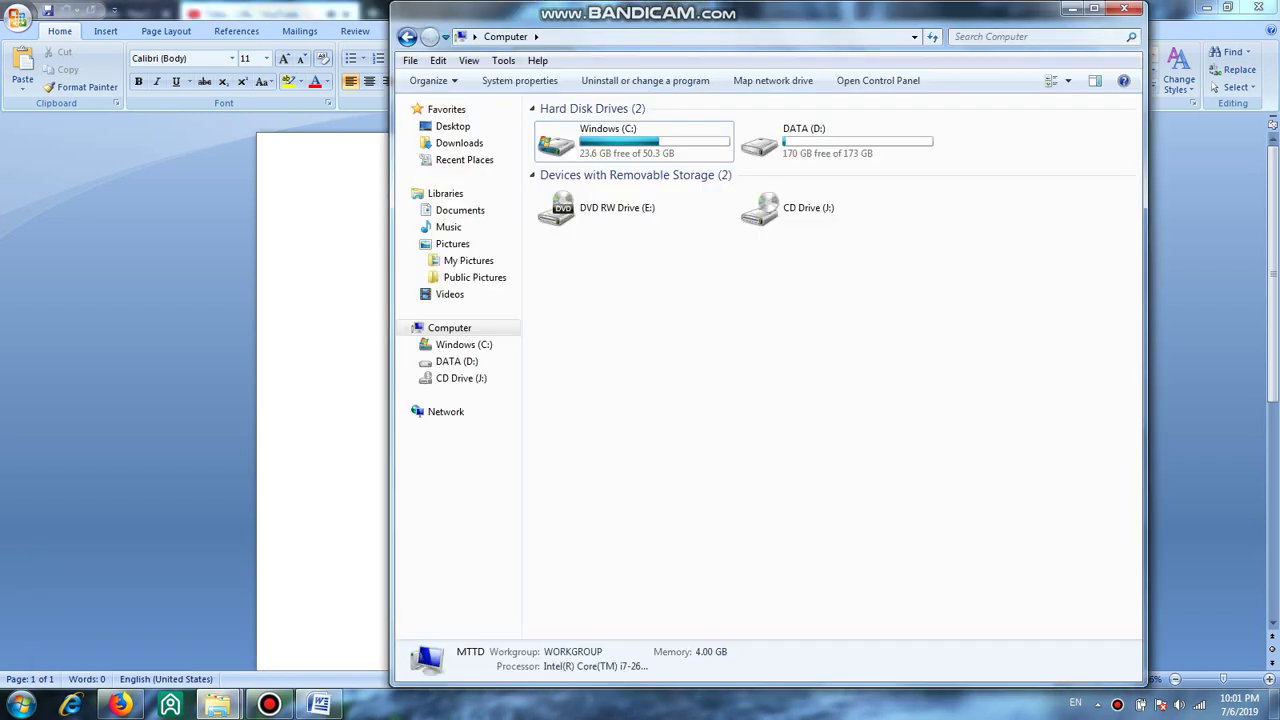
mouse_move(468, 260)
left_click(474, 277)
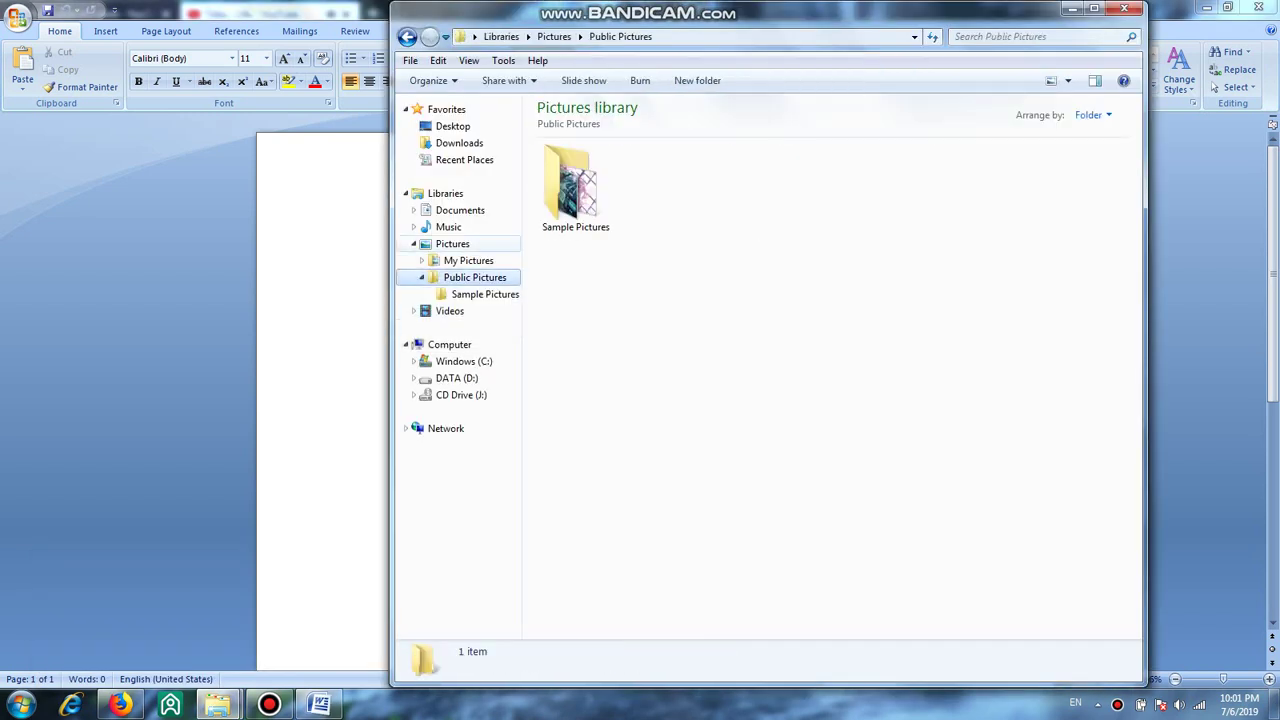
double_click(575, 190)
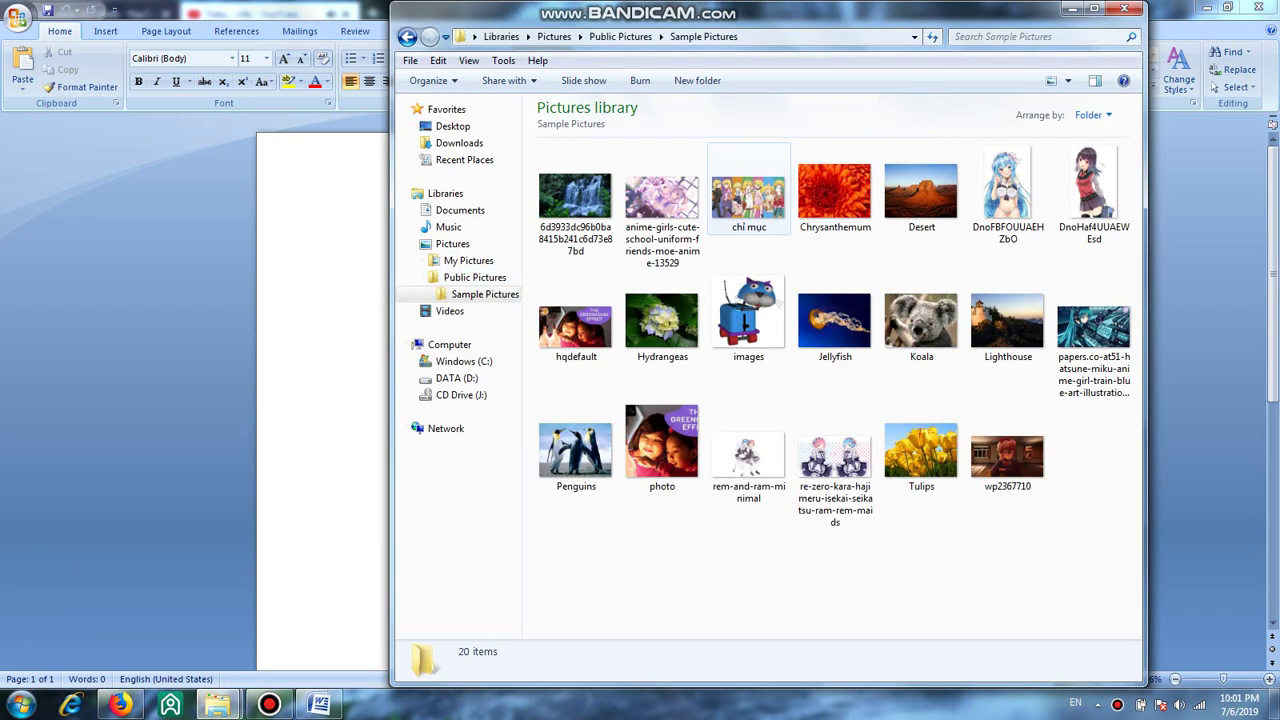
right_click(678, 211)
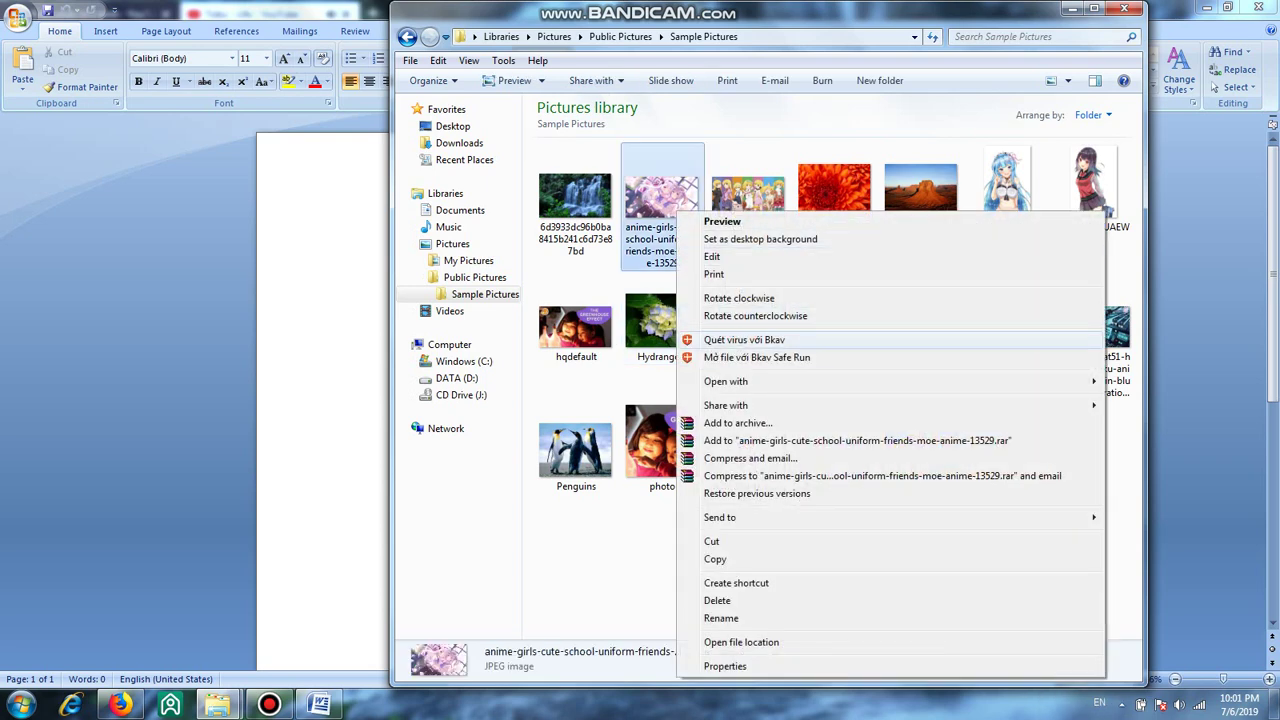
left_click(715, 559)
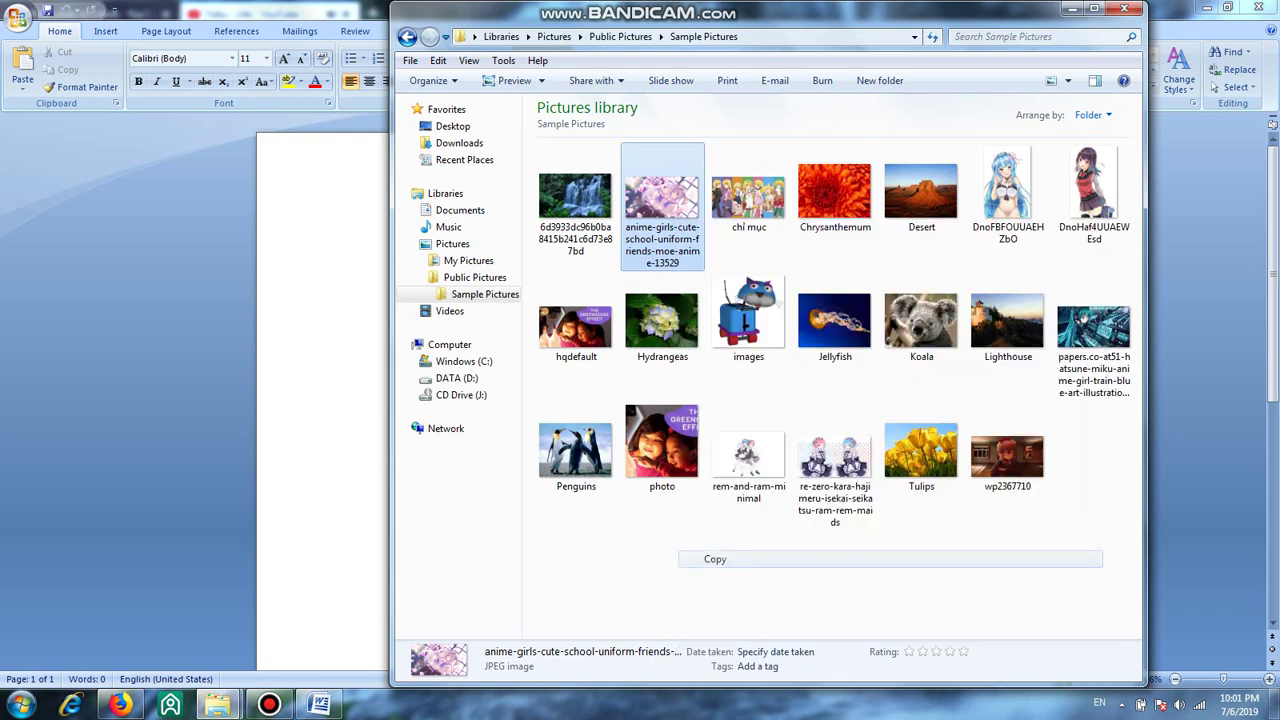
left_click(1072, 8)
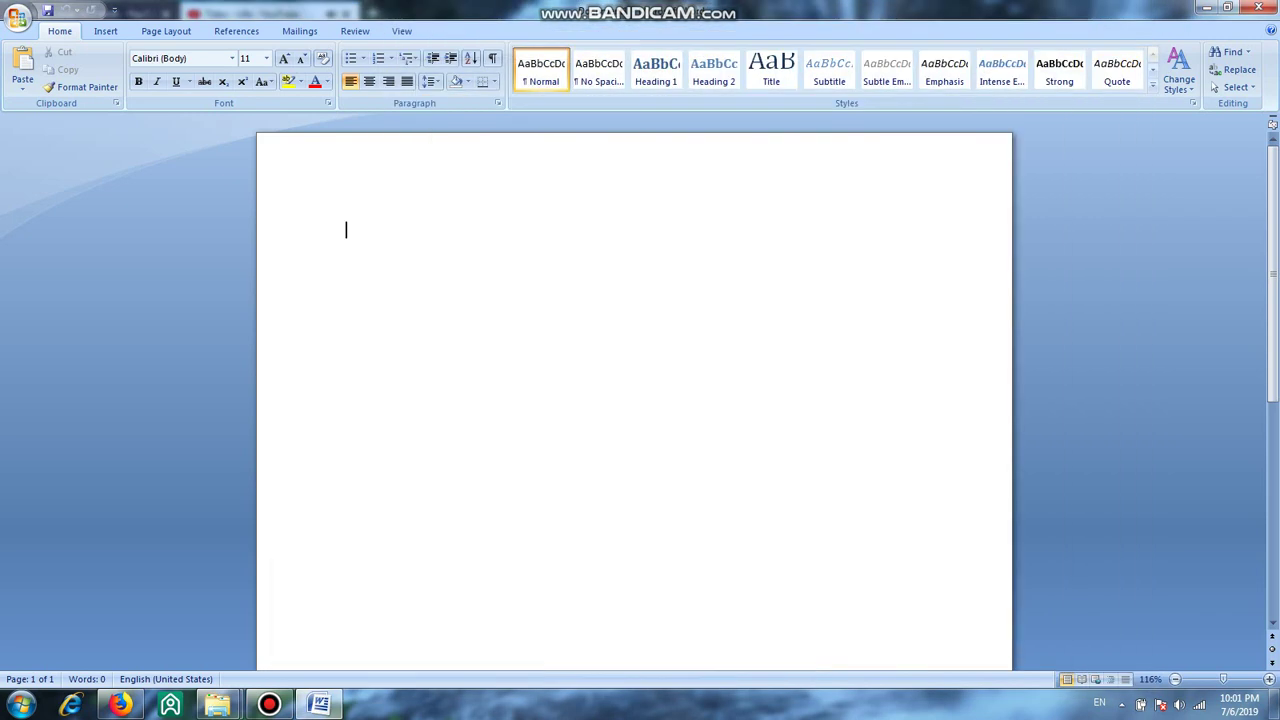
Paste the anime girls picture at the top of the page, then copy the waterfall picture
right_click(356, 236)
left_click(400, 283)
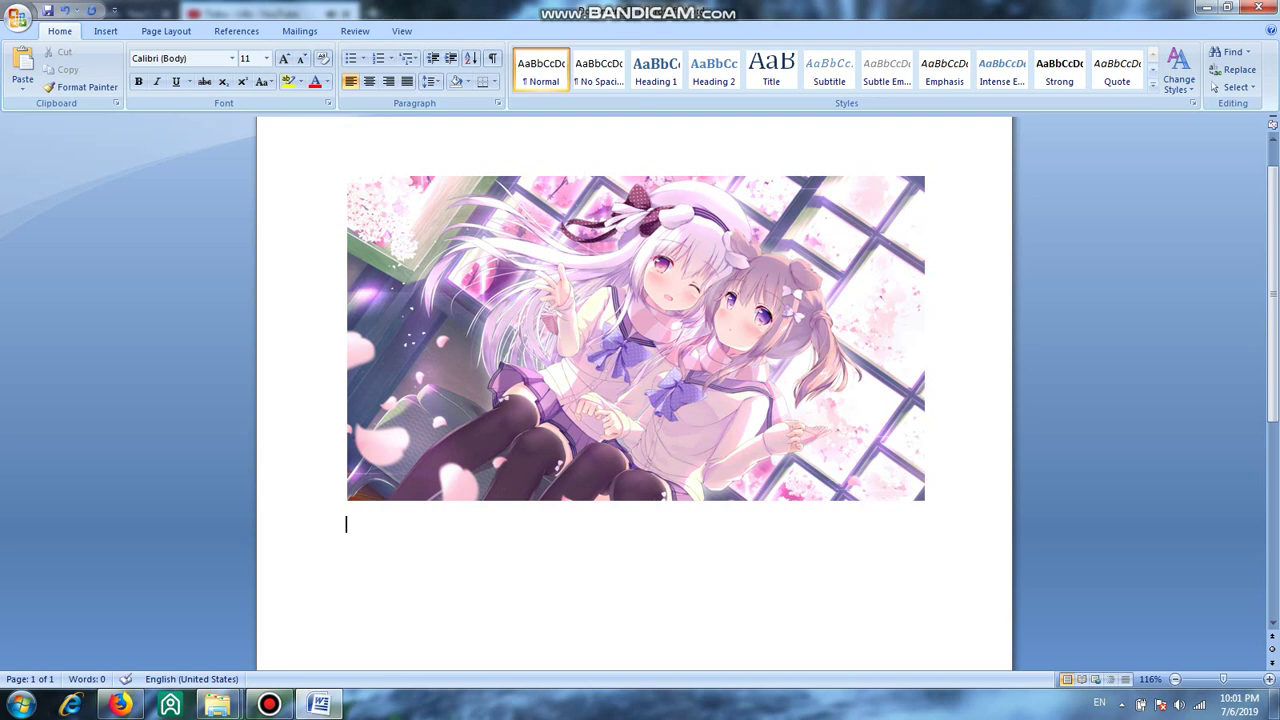
left_click(314, 614)
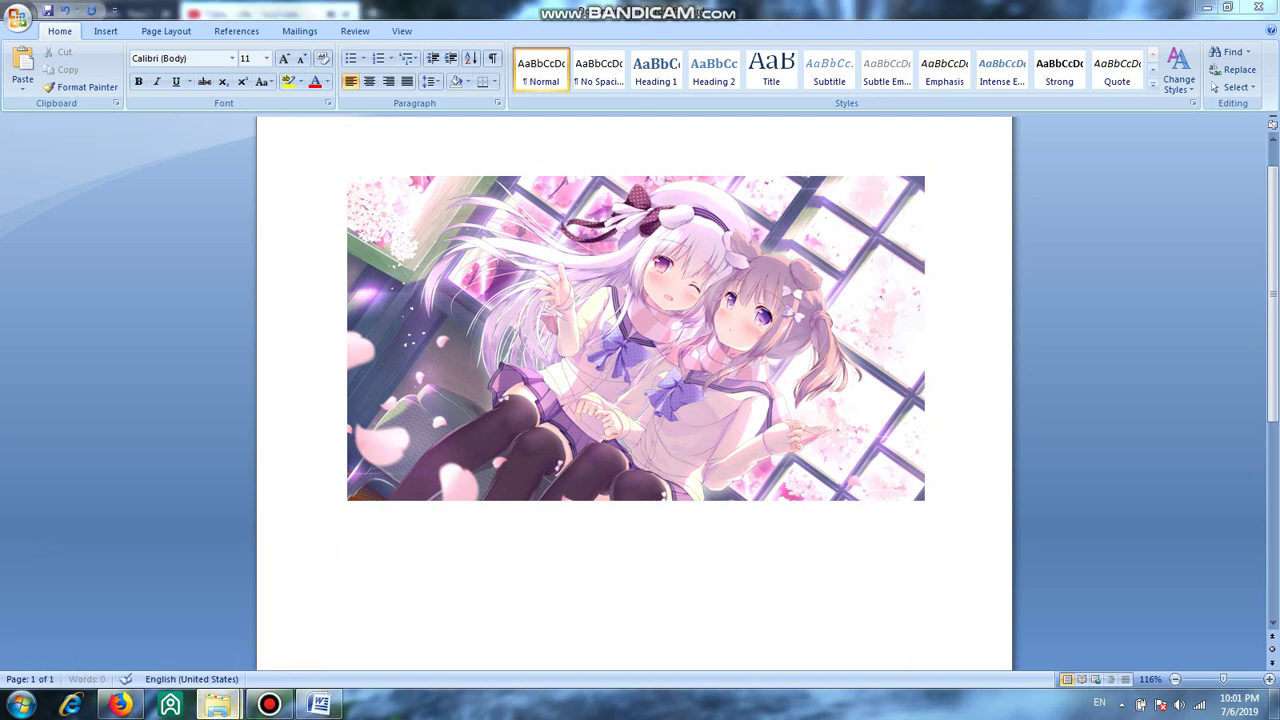
right_click(567, 202)
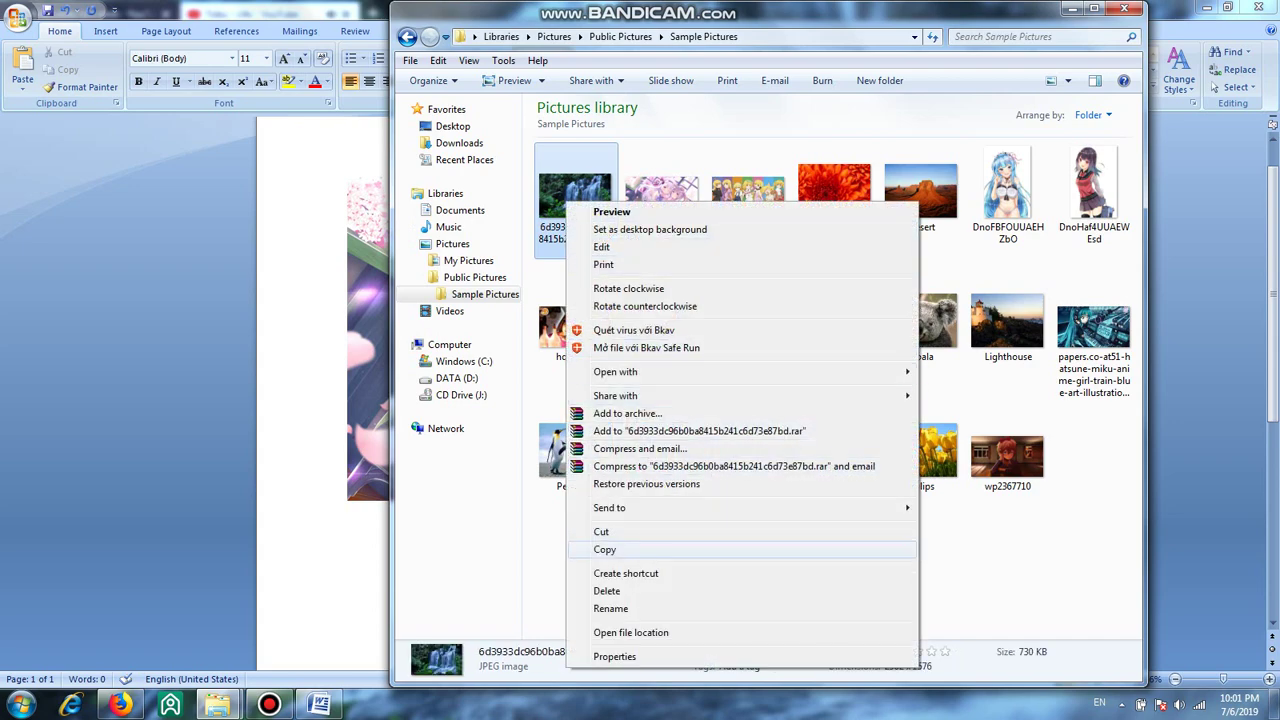
left_click(604, 549)
Paste the waterfall picture directly below the anime girls picture
left_click(1072, 8)
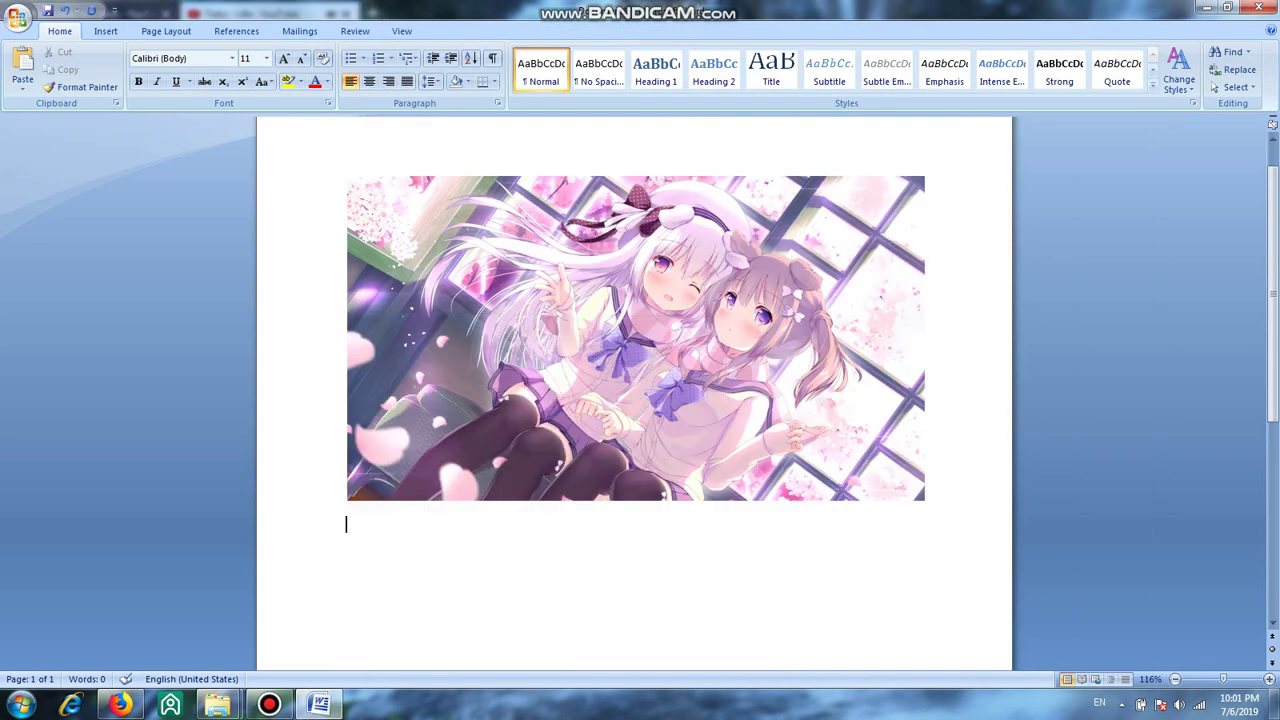
right_click(347, 308)
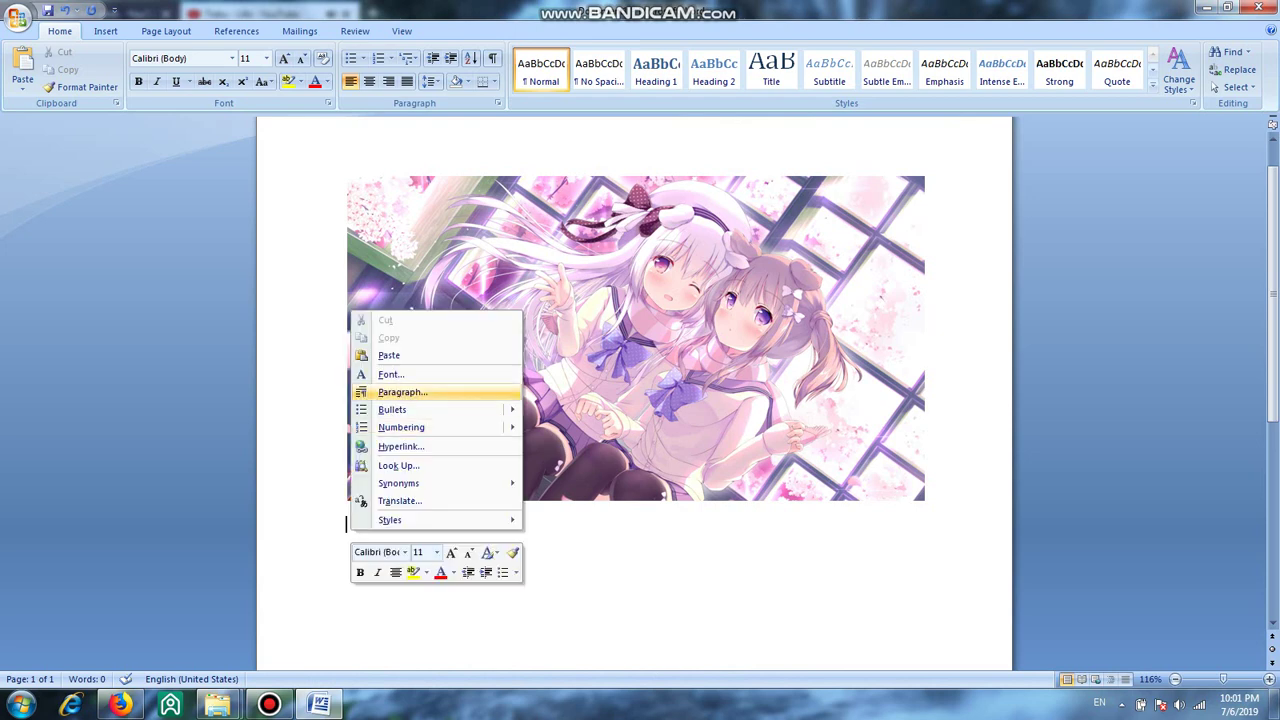
left_click(380, 355)
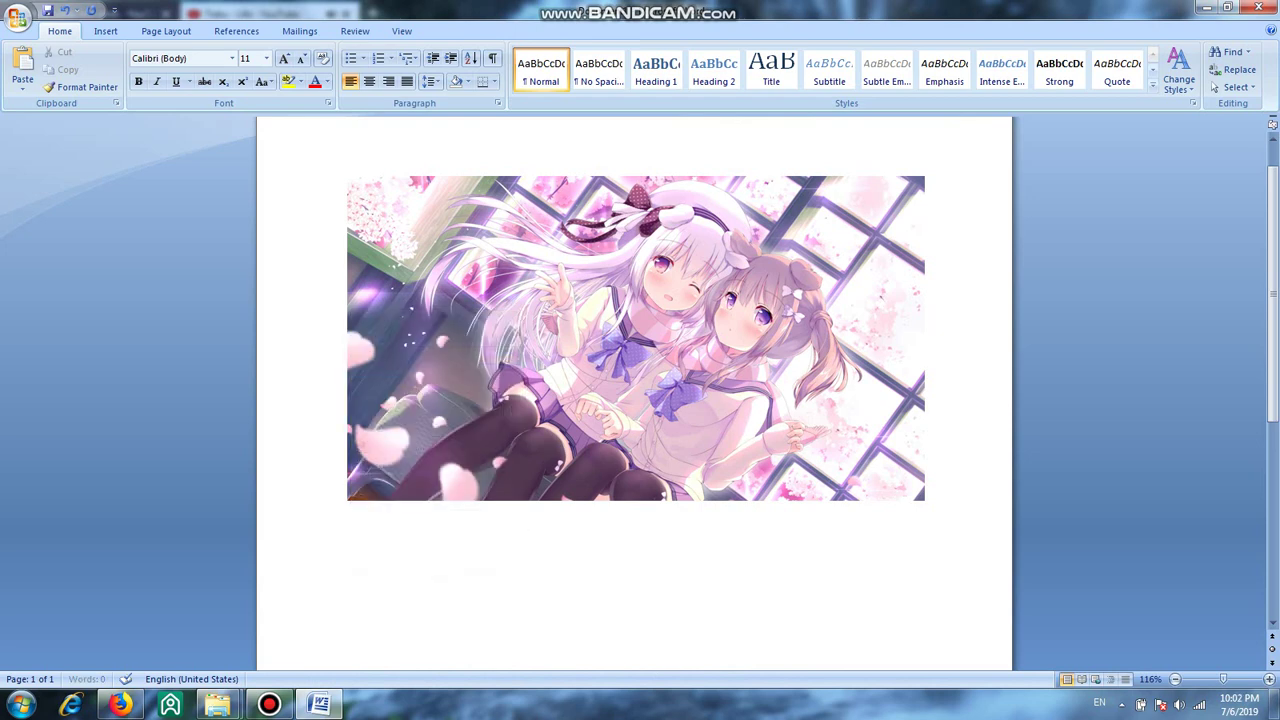
scroll(636, 394, "down", 4)
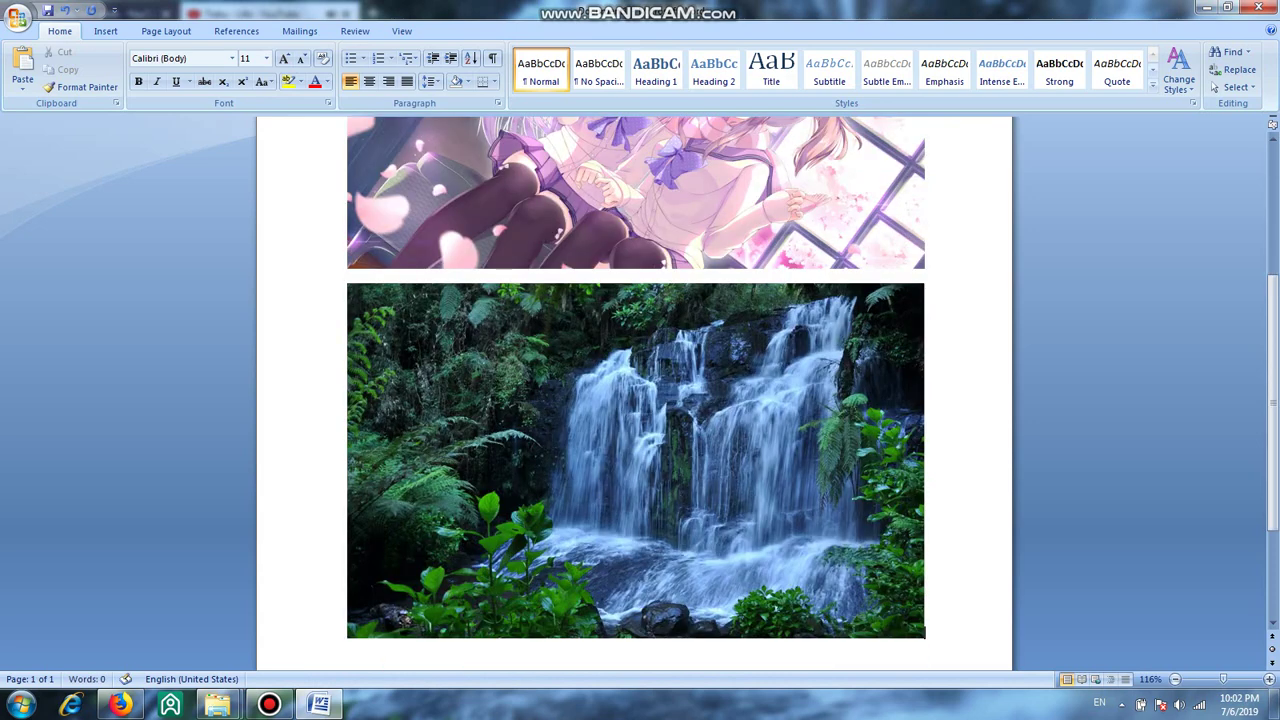
scroll(636, 394, "down", 2)
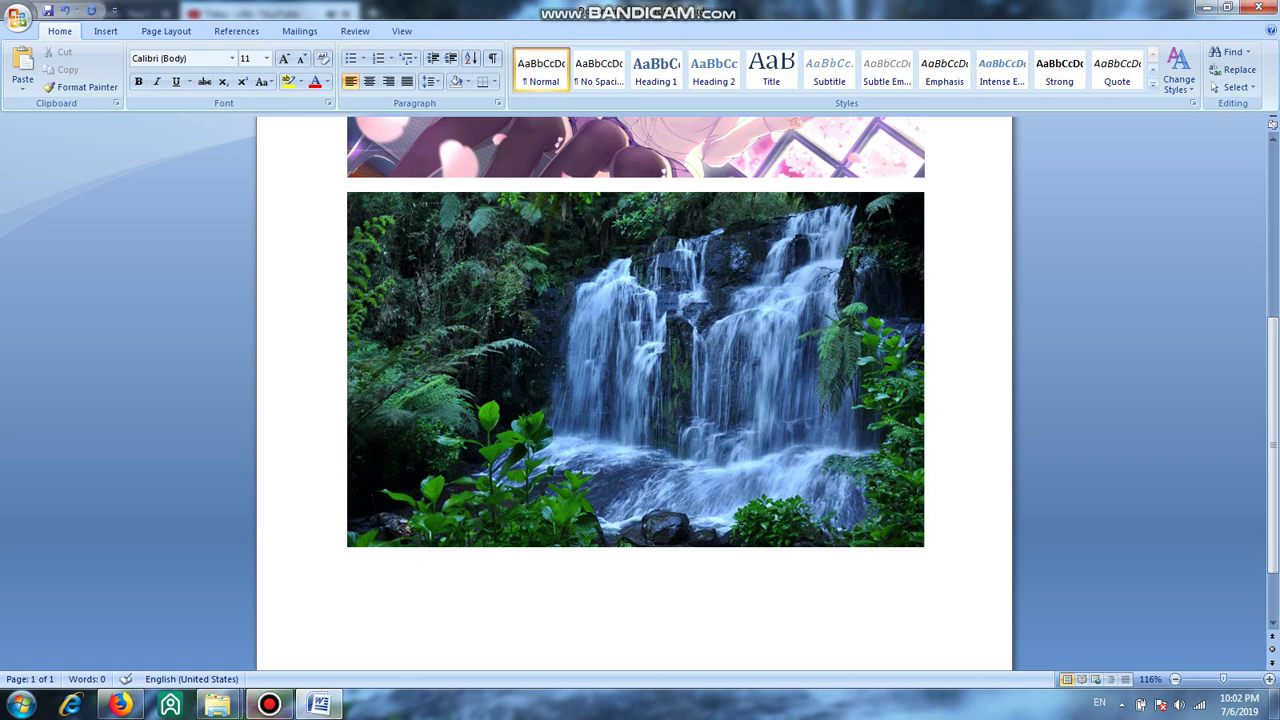
Copy the chỉ mục picture from Sample Pictures and return to Word
left_click(309, 612)
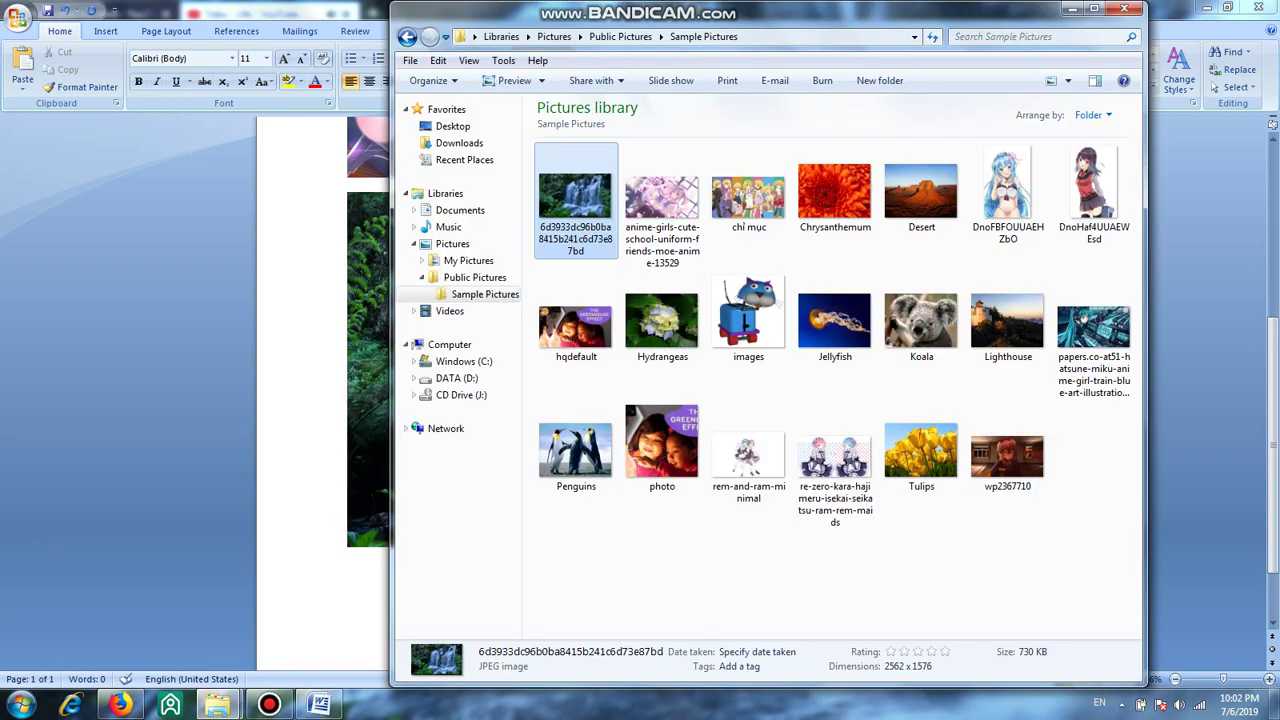
right_click(765, 207)
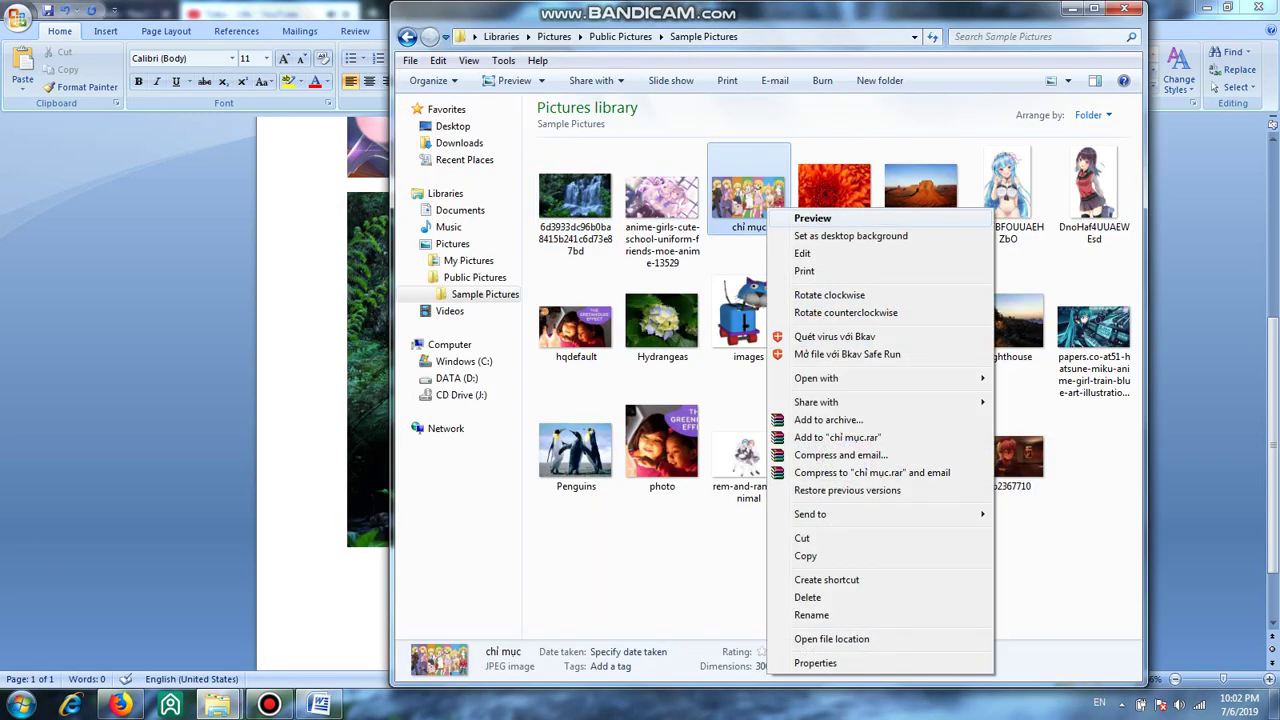
left_click(805, 556)
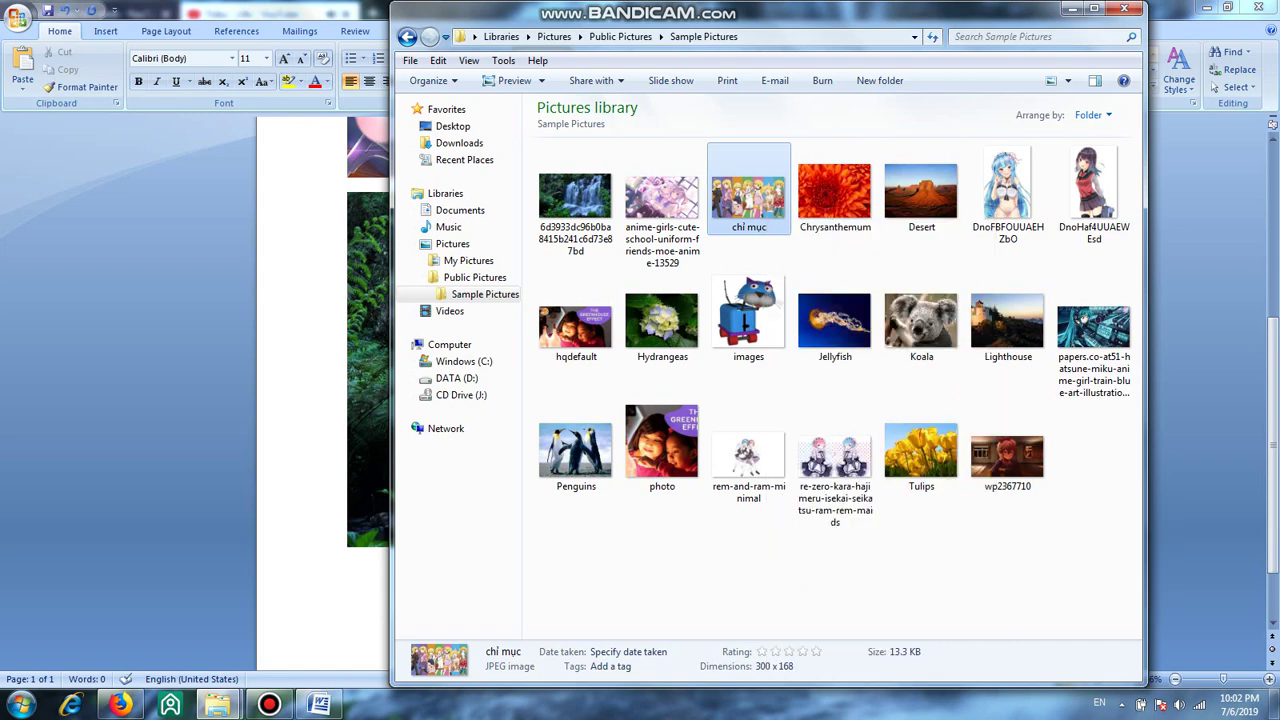
left_click(1071, 8)
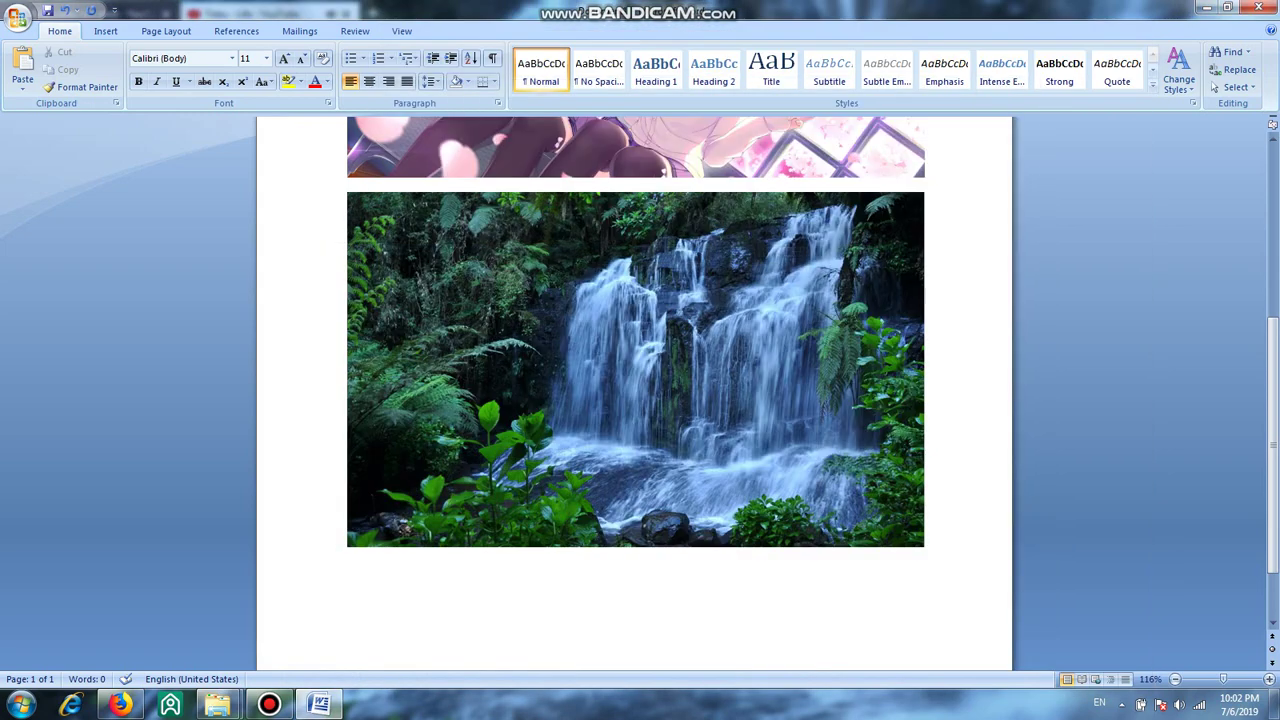
Paste the chỉ mục picture below the waterfall picture, starting a new page 2
right_click(348, 577)
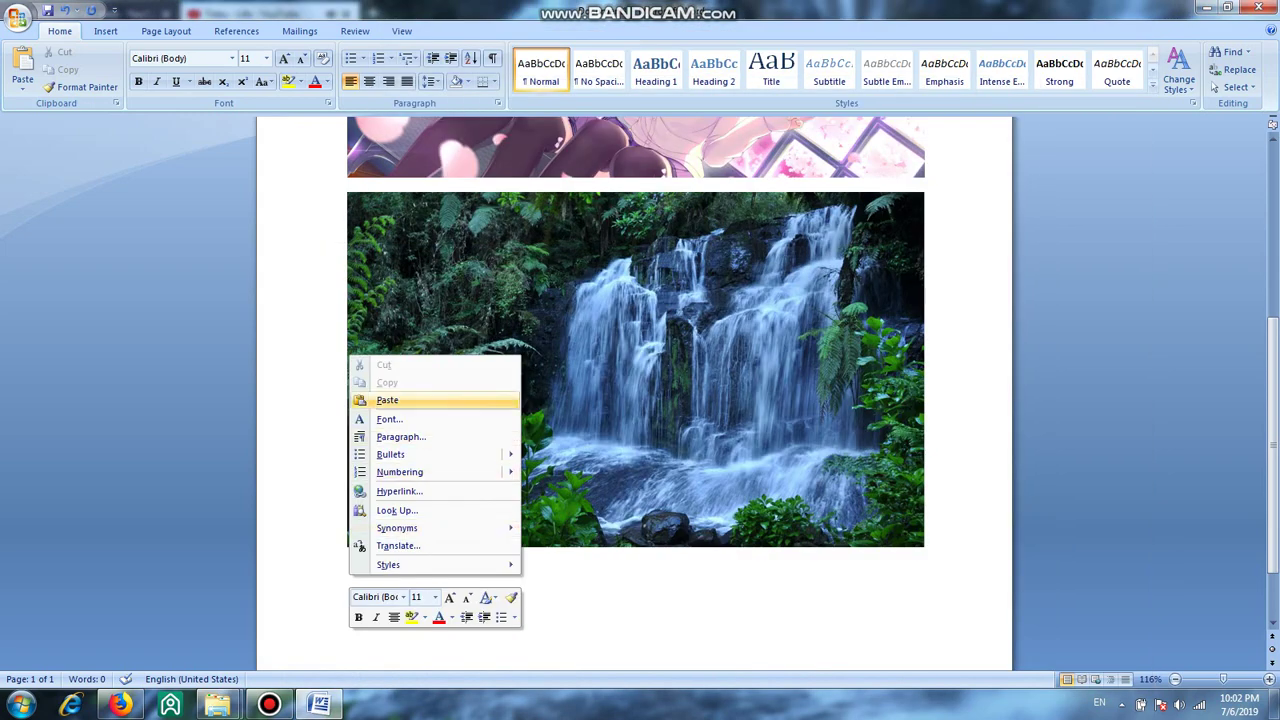
left_click(387, 400)
scroll(635, 400, "down", 2)
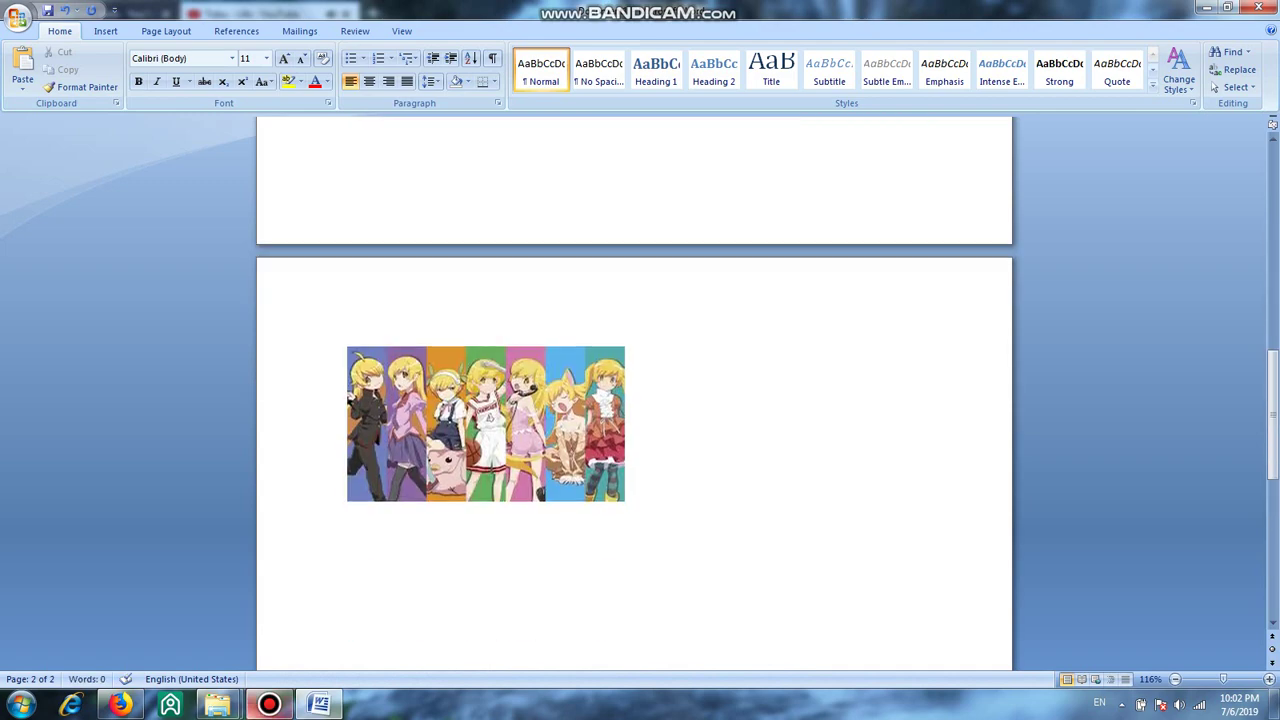
left_click(307, 614)
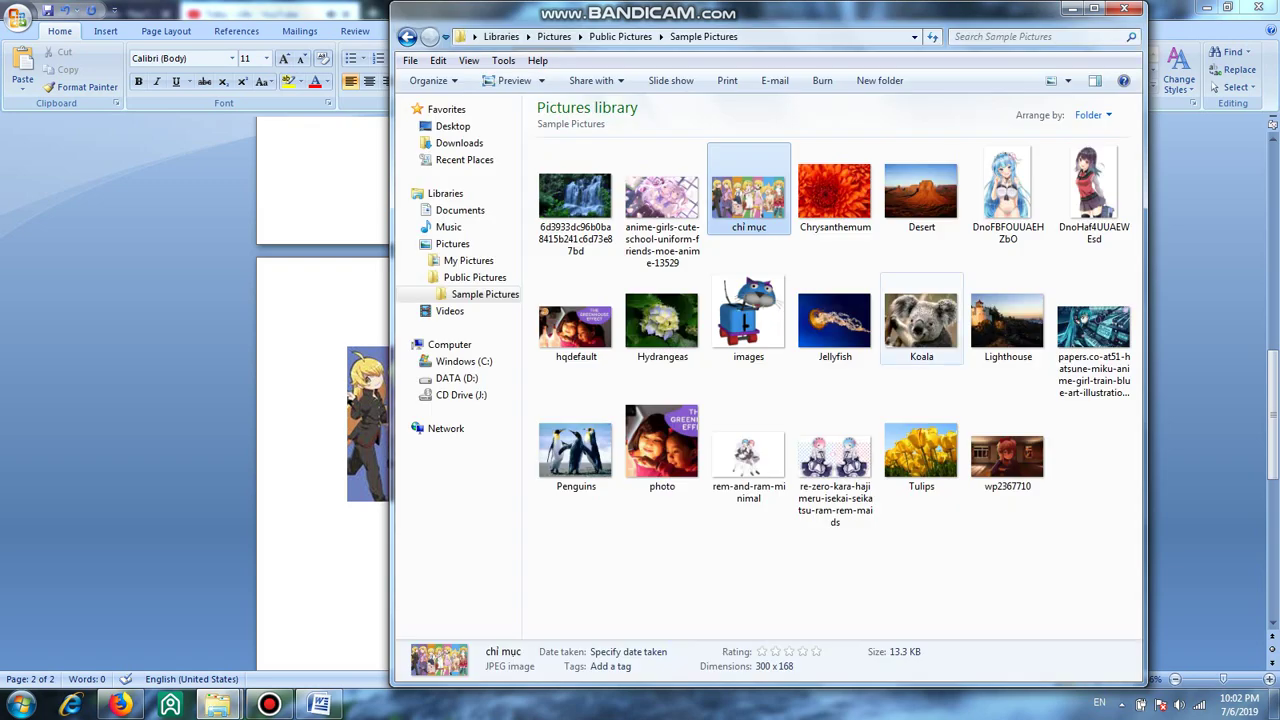
Copy the papers.co-at51 Hatsune Miku train picture from Sample Pictures and return to Word
right_click(999, 190)
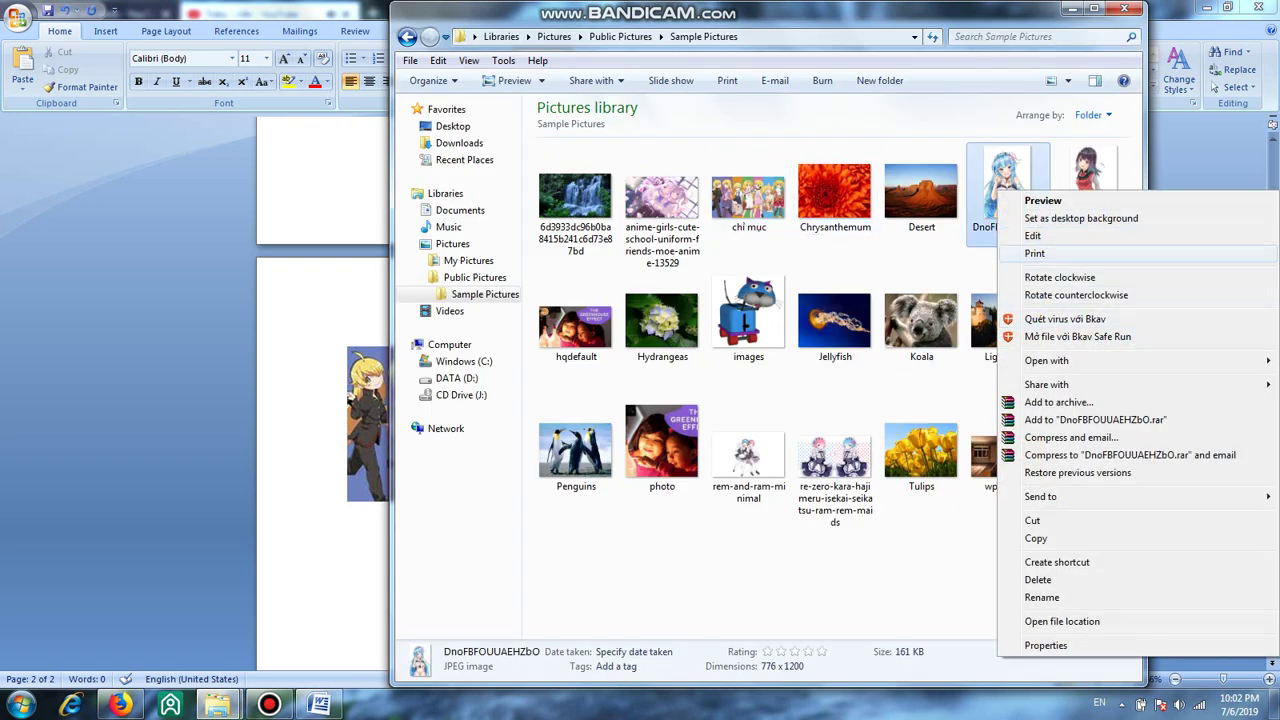
left_click(900, 580)
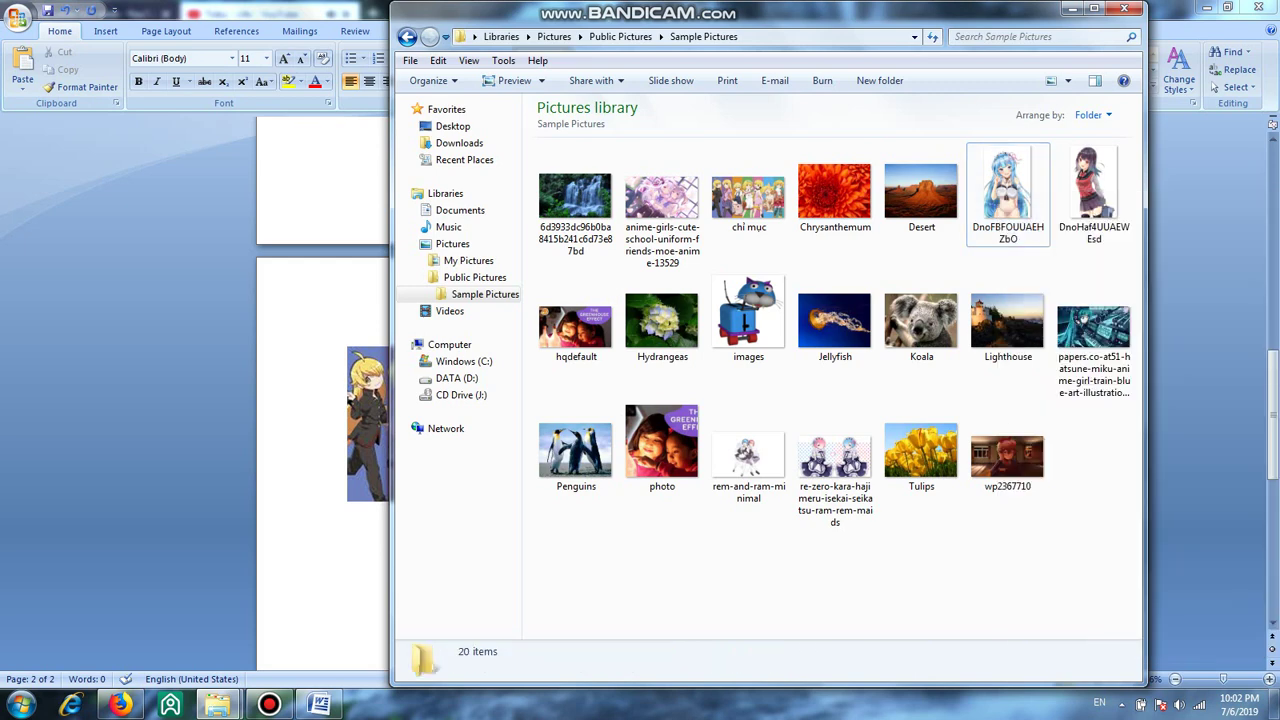
right_click(1094, 340)
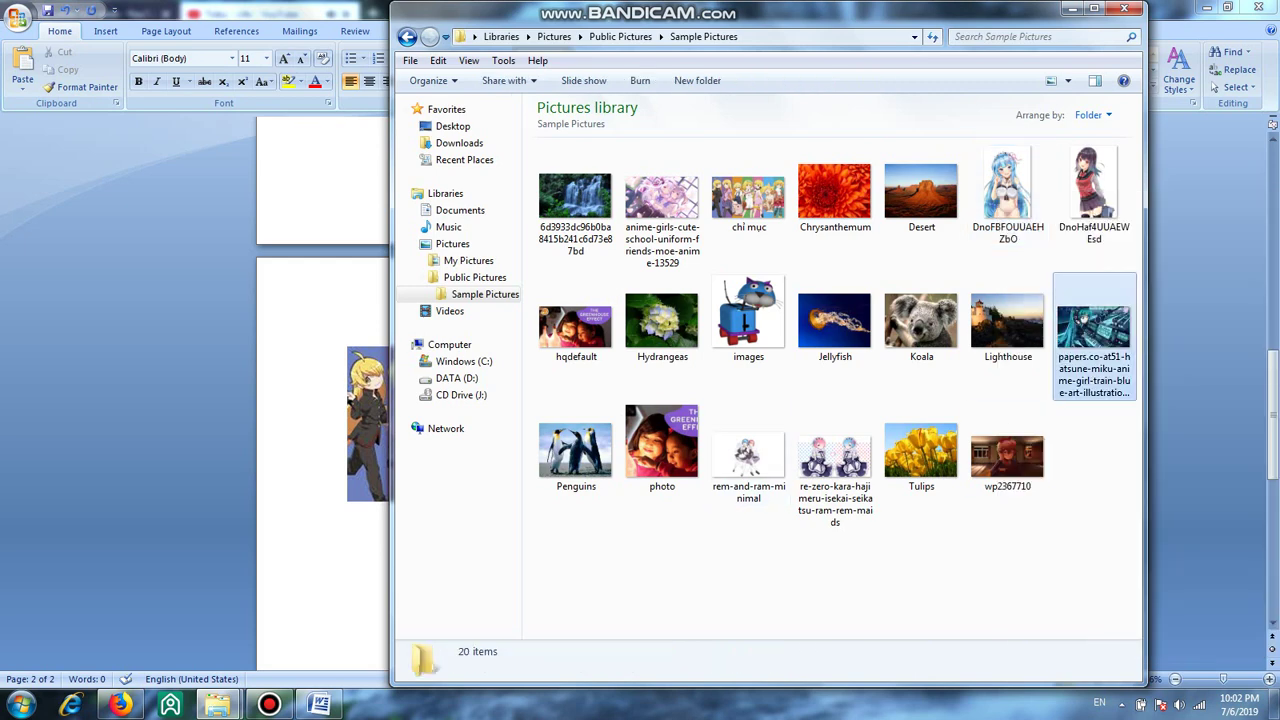
left_click(900, 569)
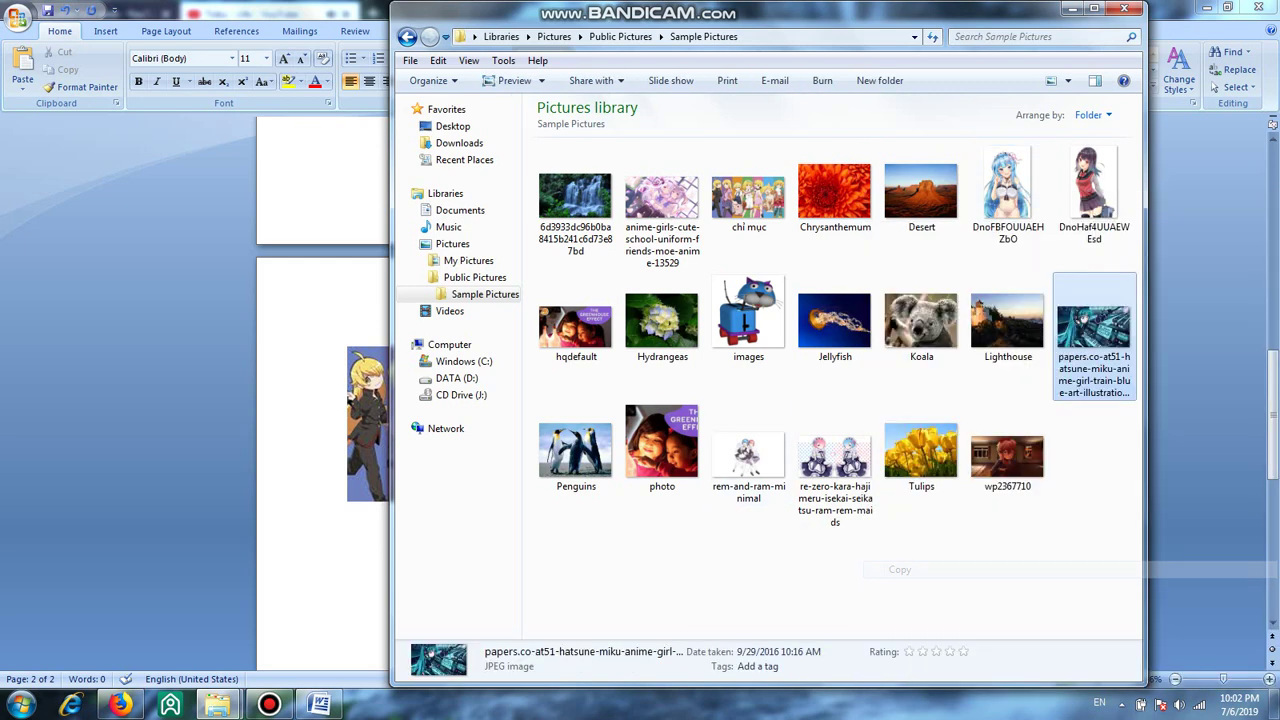
left_click(1071, 8)
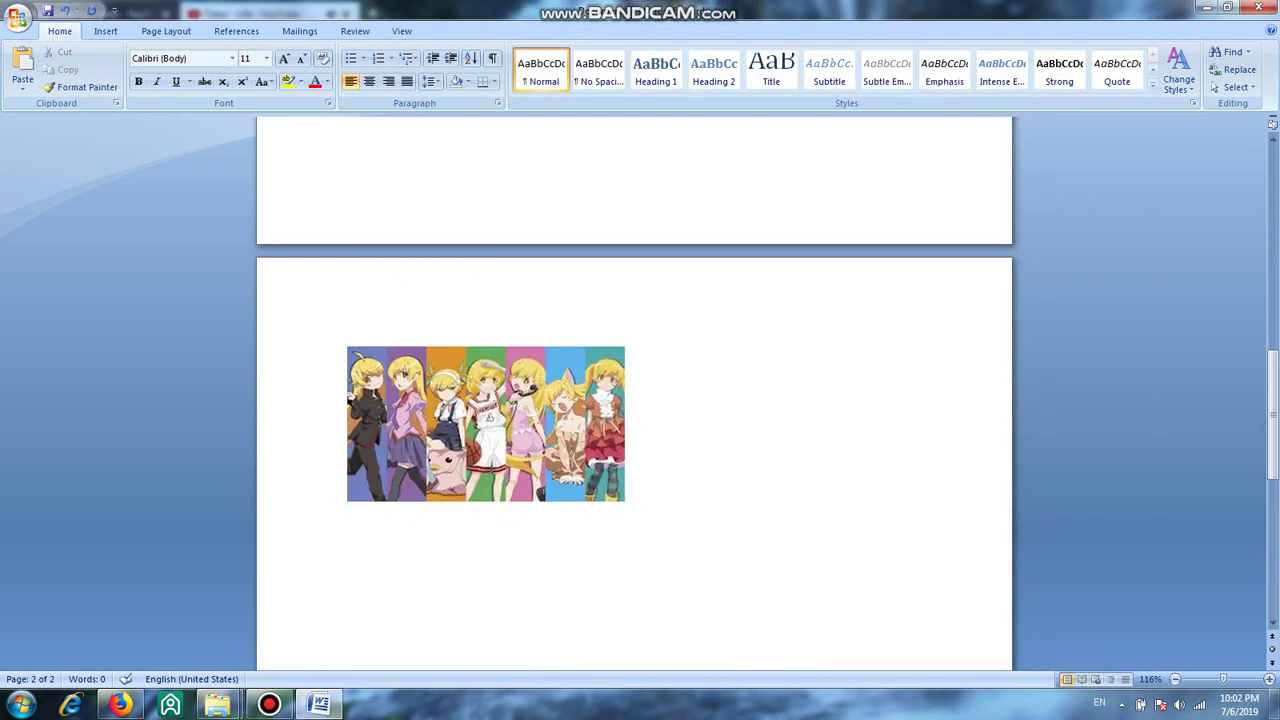
Paste the Hatsune Miku train picture beneath the chỉ mục picture on page 2
right_click(346, 527)
left_click(378, 349)
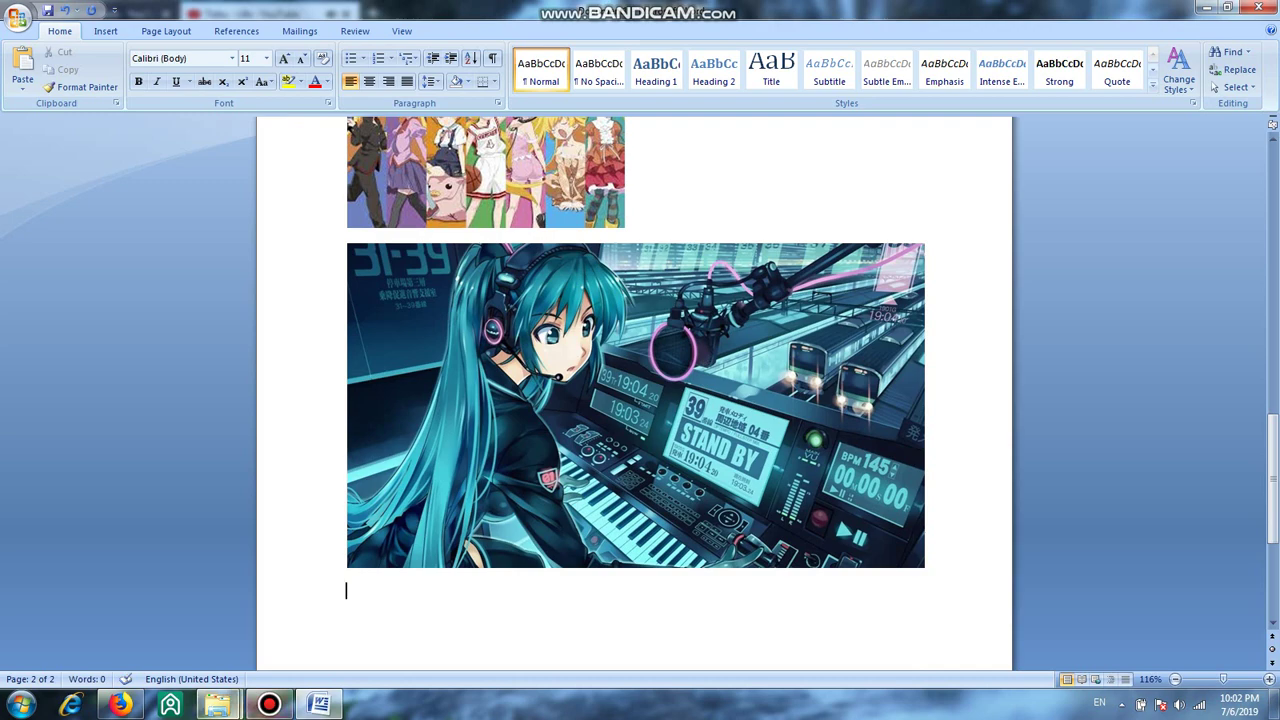
mouse_move(217, 705)
left_click(378, 568)
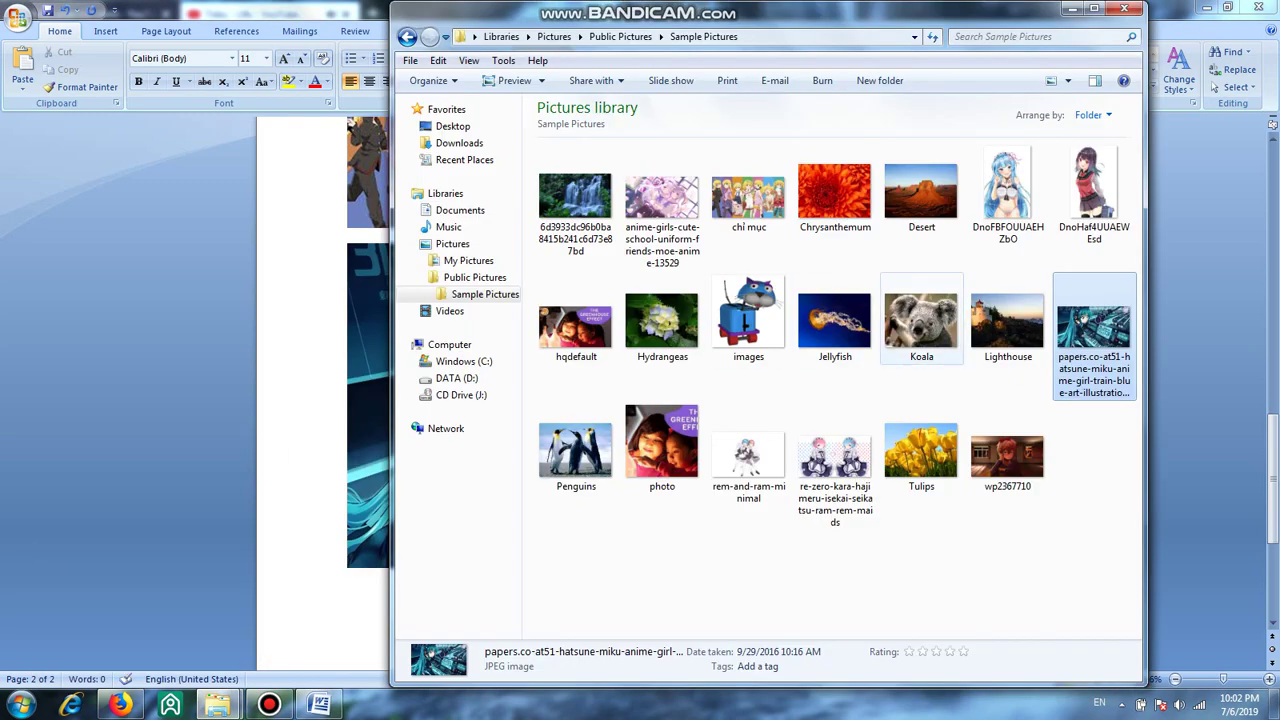
Copy the wp2367710 picture from Sample Pictures and switch back to Word
right_click(996, 450)
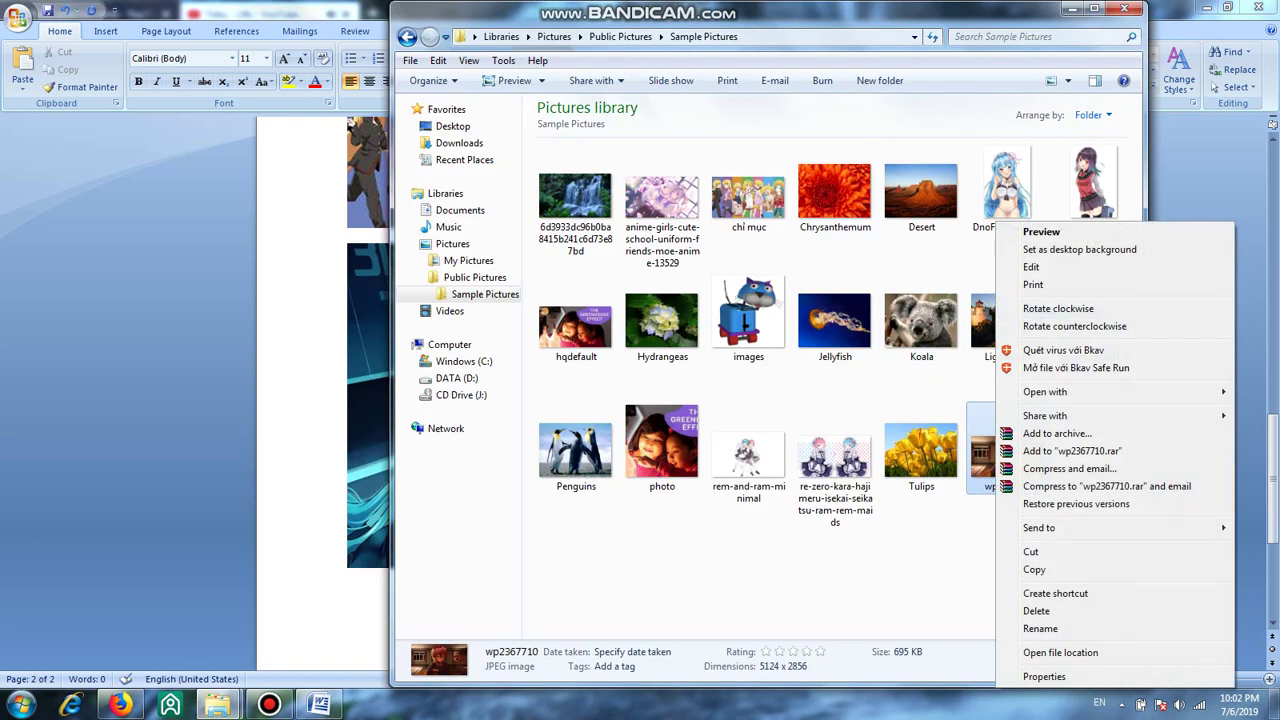
left_click(1034, 569)
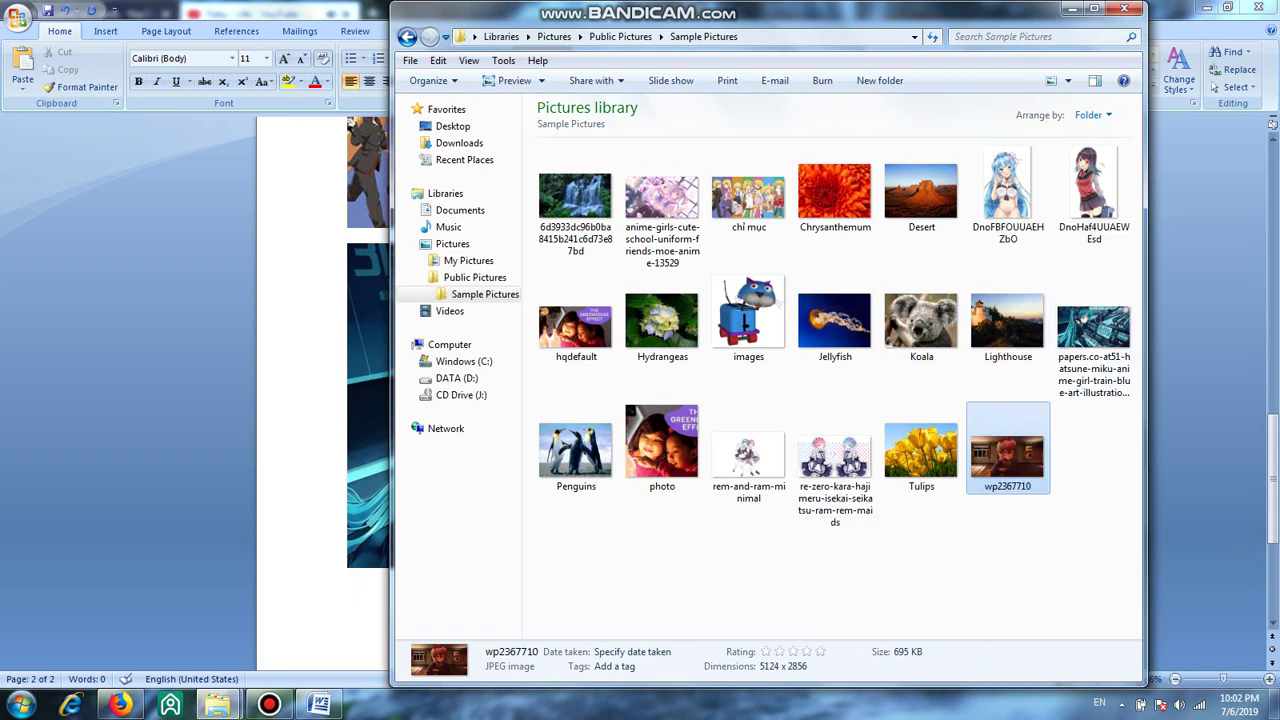
left_click(1124, 8)
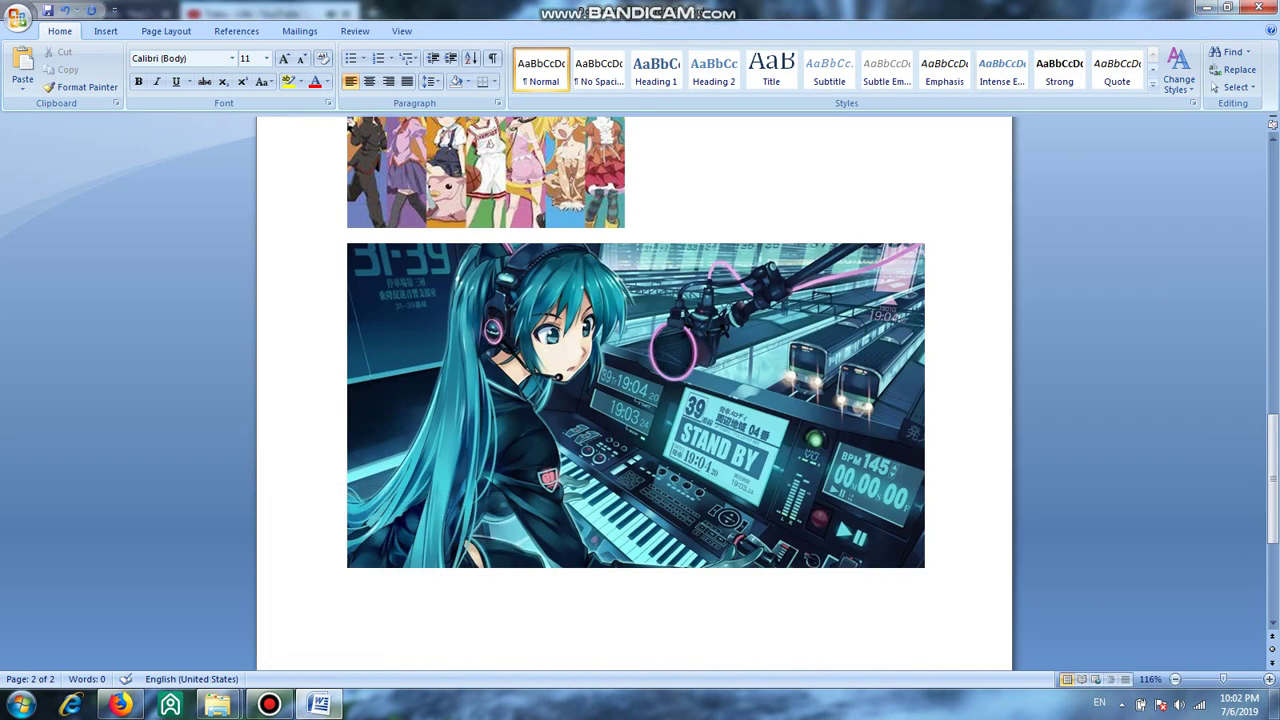
Paste the wp2367710 picture onto a new third page of the document
right_click(347, 596)
left_click(380, 416)
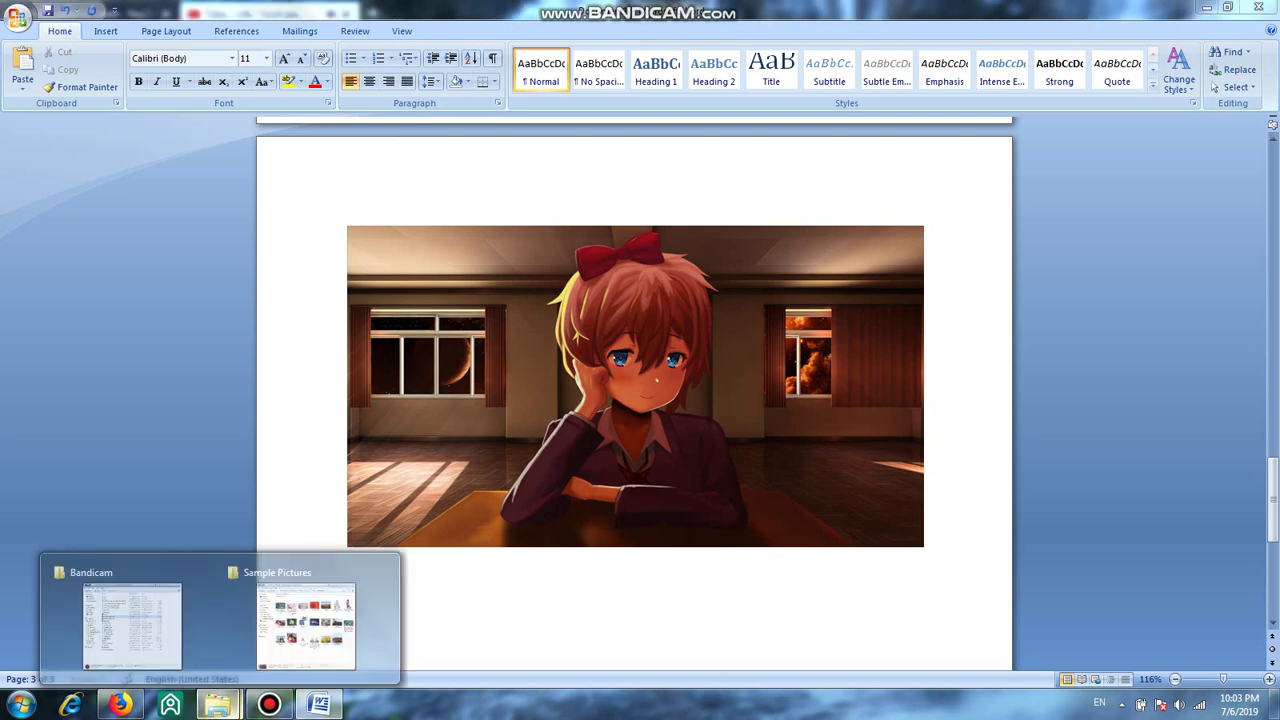
left_click(330, 610)
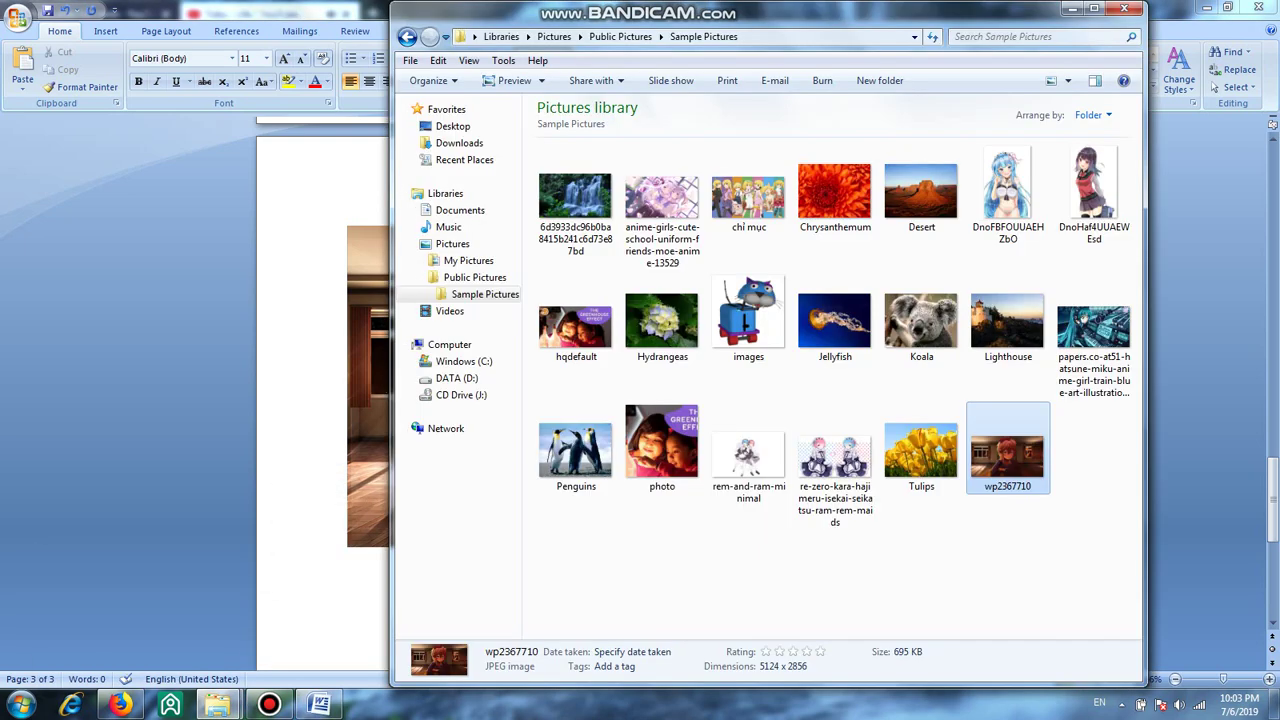
Copy the re-zero Ram-and-Rem maids picture from Sample Pictures and return to Word
left_click(830, 468)
right_click(830, 468)
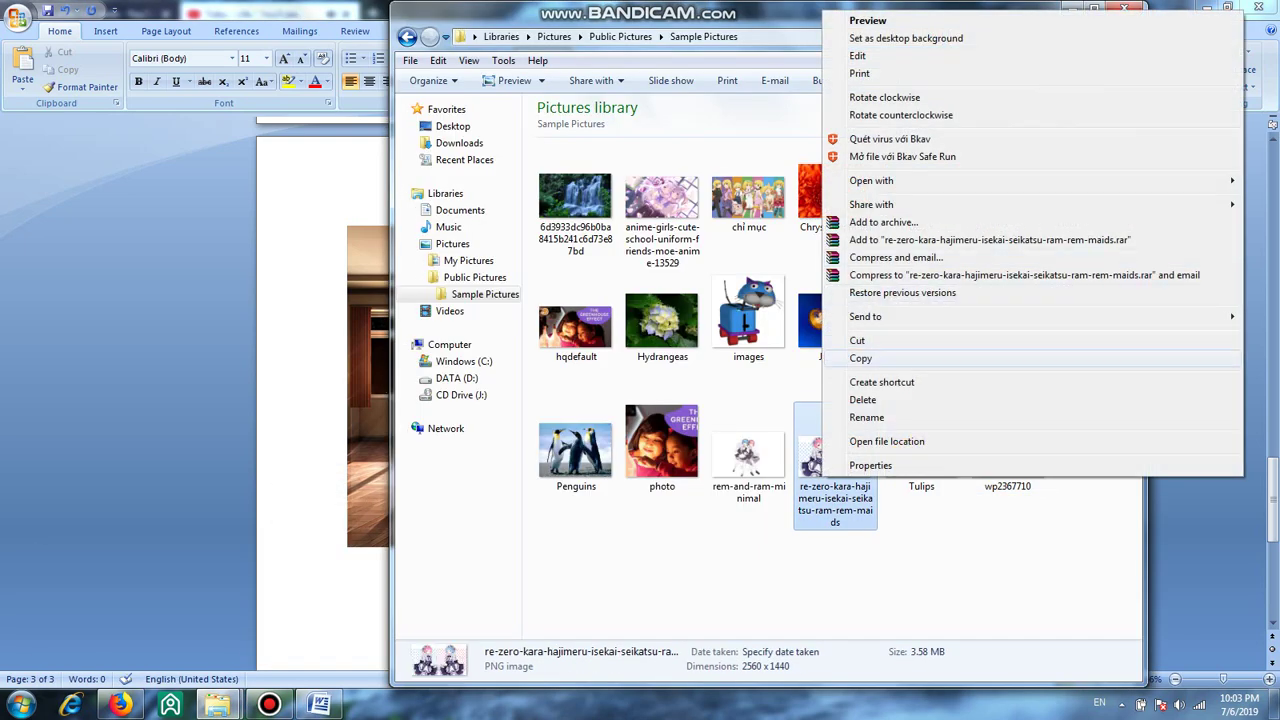
left_click(860, 358)
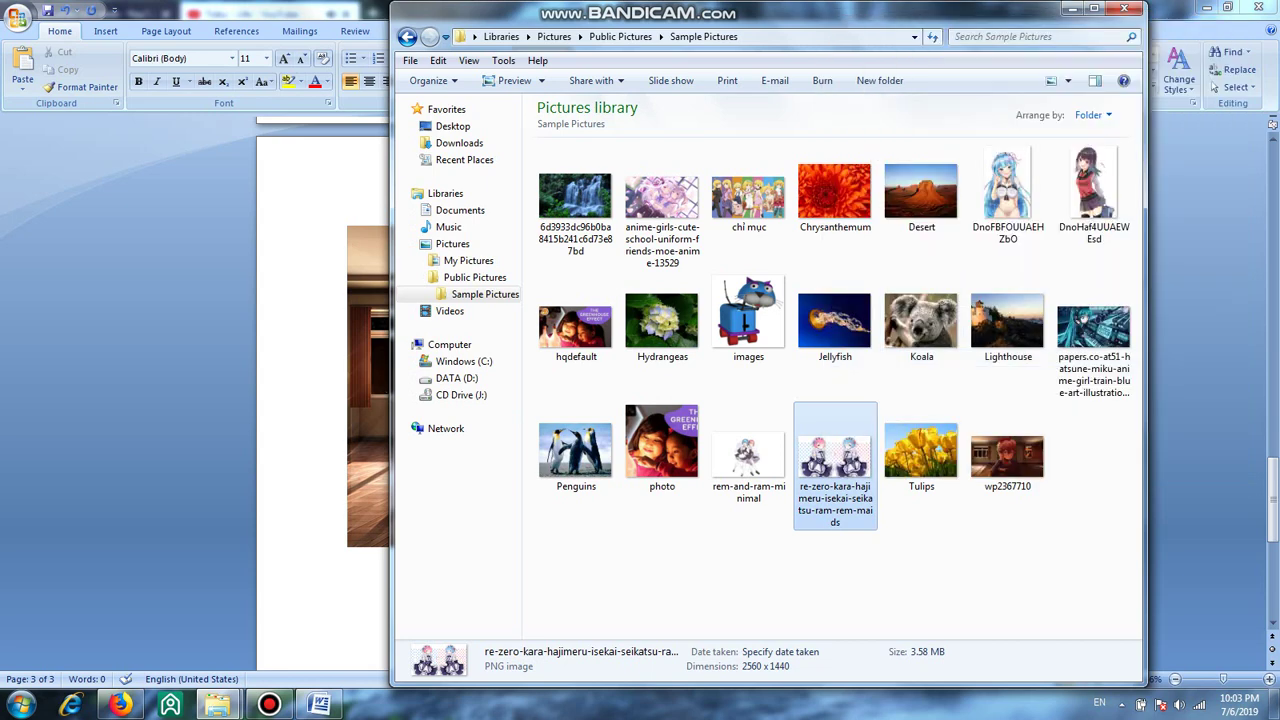
left_click(320, 705)
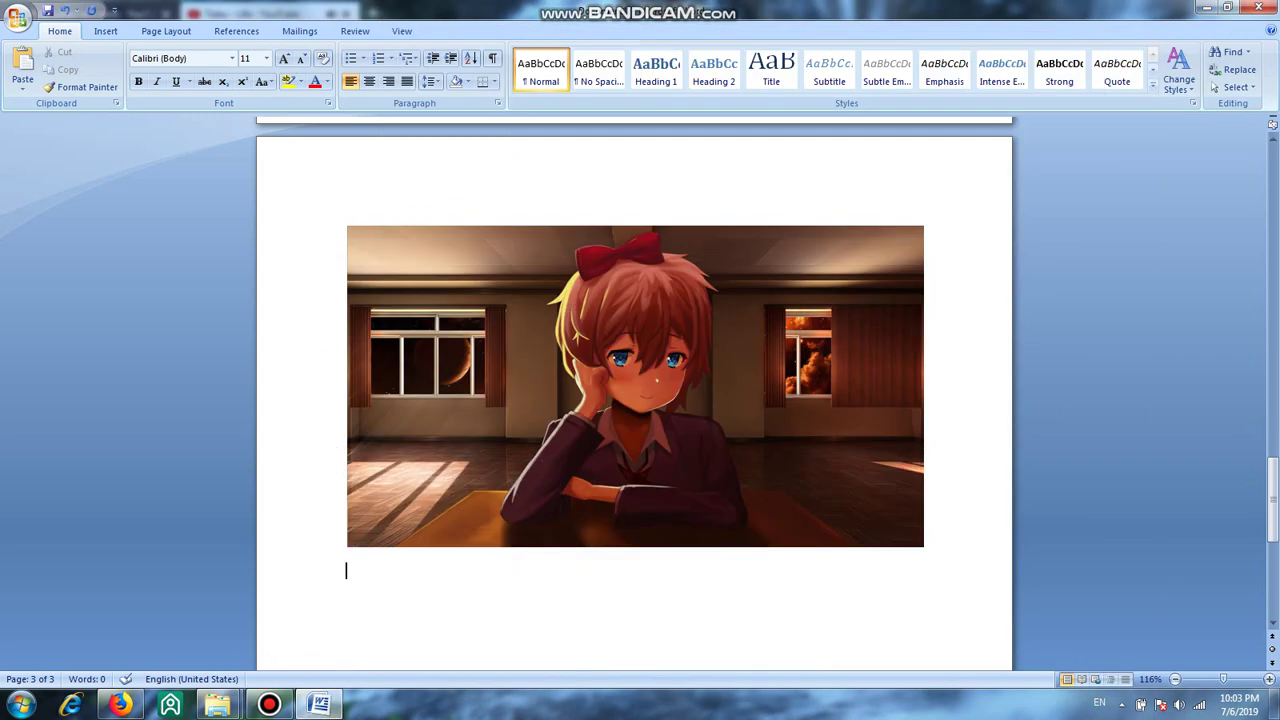
Paste the maids picture beneath wp2367710 on page 3
right_click(348, 352)
left_click(375, 397)
scroll(635, 400, "down", 3)
scroll(635, 400, "down", 1)
scroll(635, 400, "down", 1)
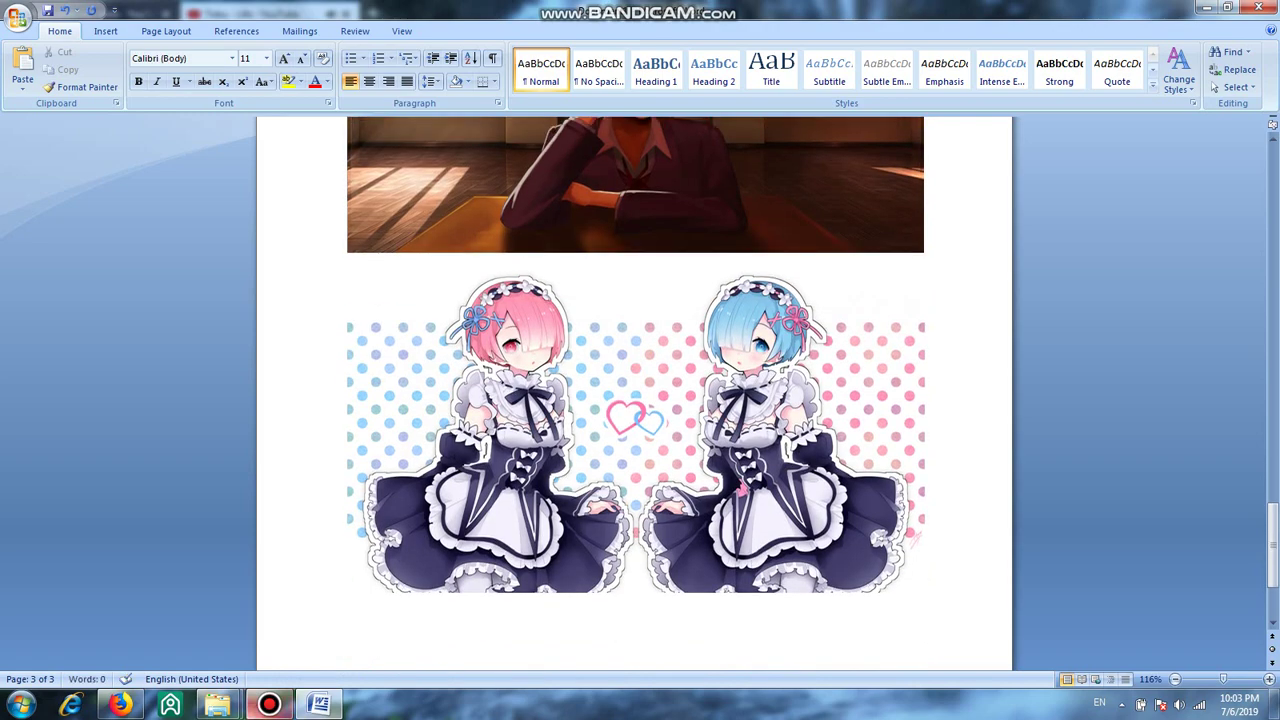
Copy rem-and-ram-minimal from Sample Pictures and paste it after the maids picture on page 4
mouse_move(217, 705)
left_click(305, 620)
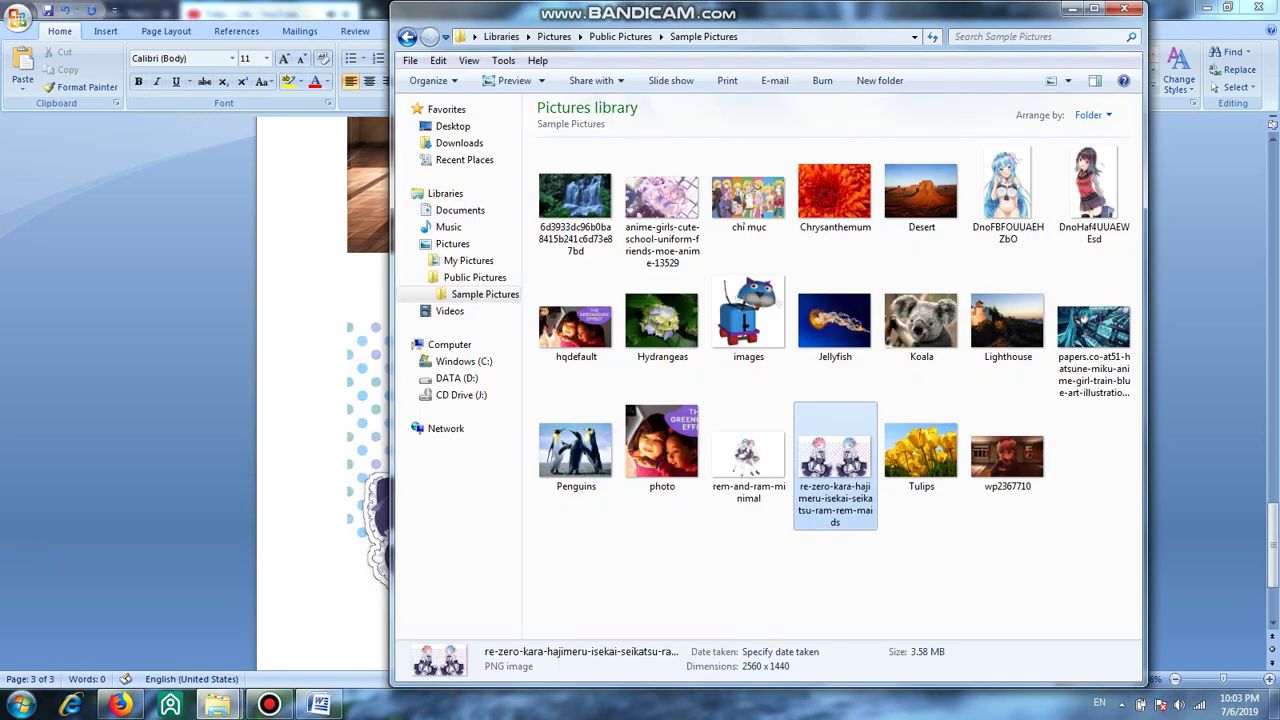
right_click(755, 460)
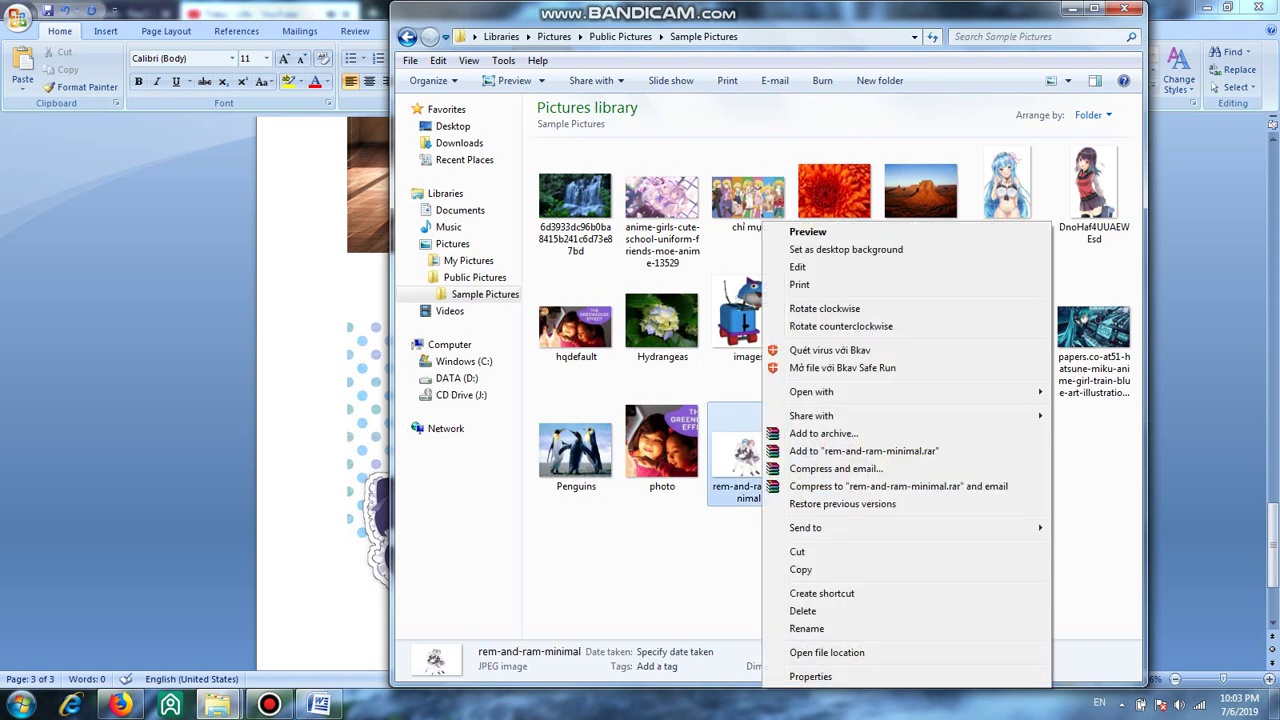
left_click(800, 569)
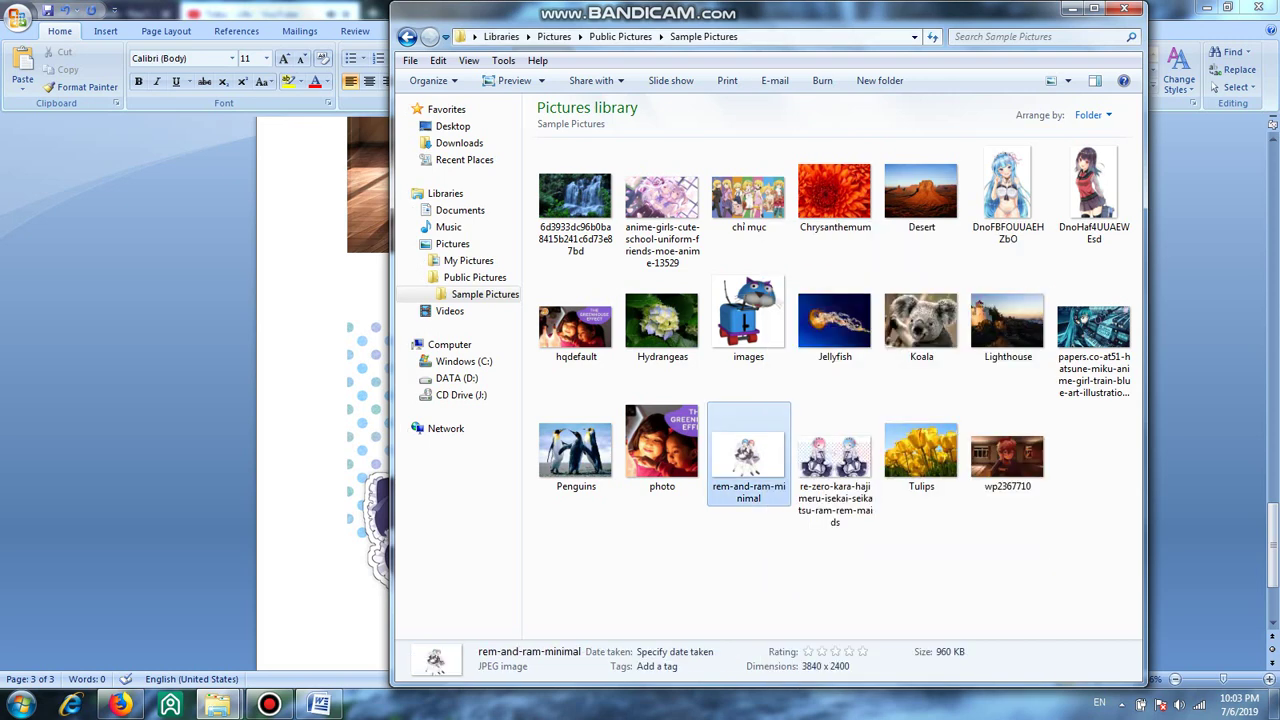
left_click(1071, 8)
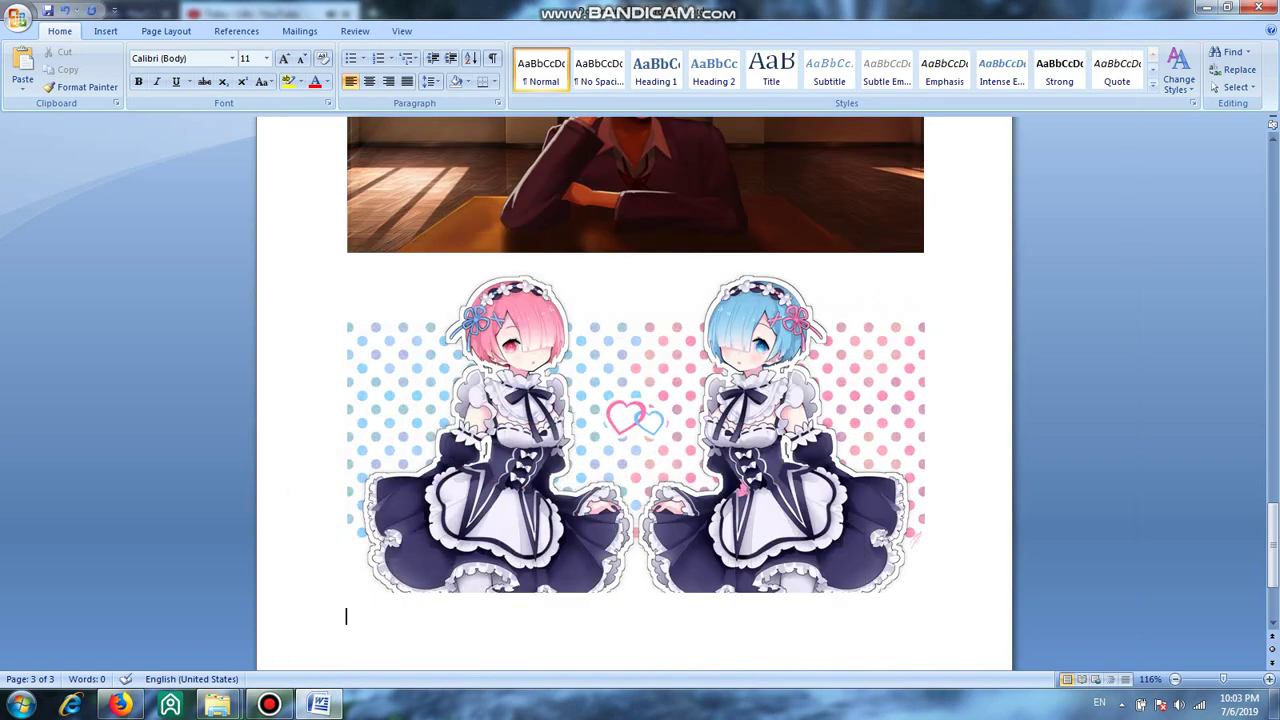
right_click(346, 628)
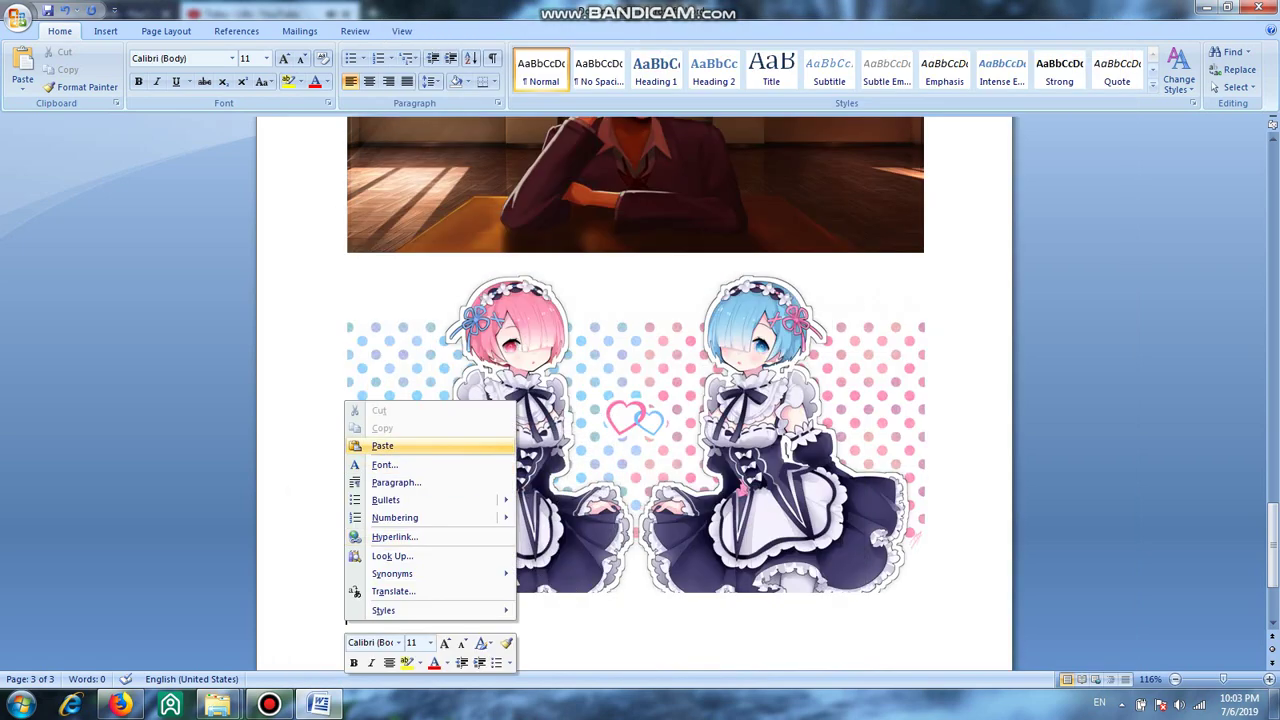
left_click(372, 446)
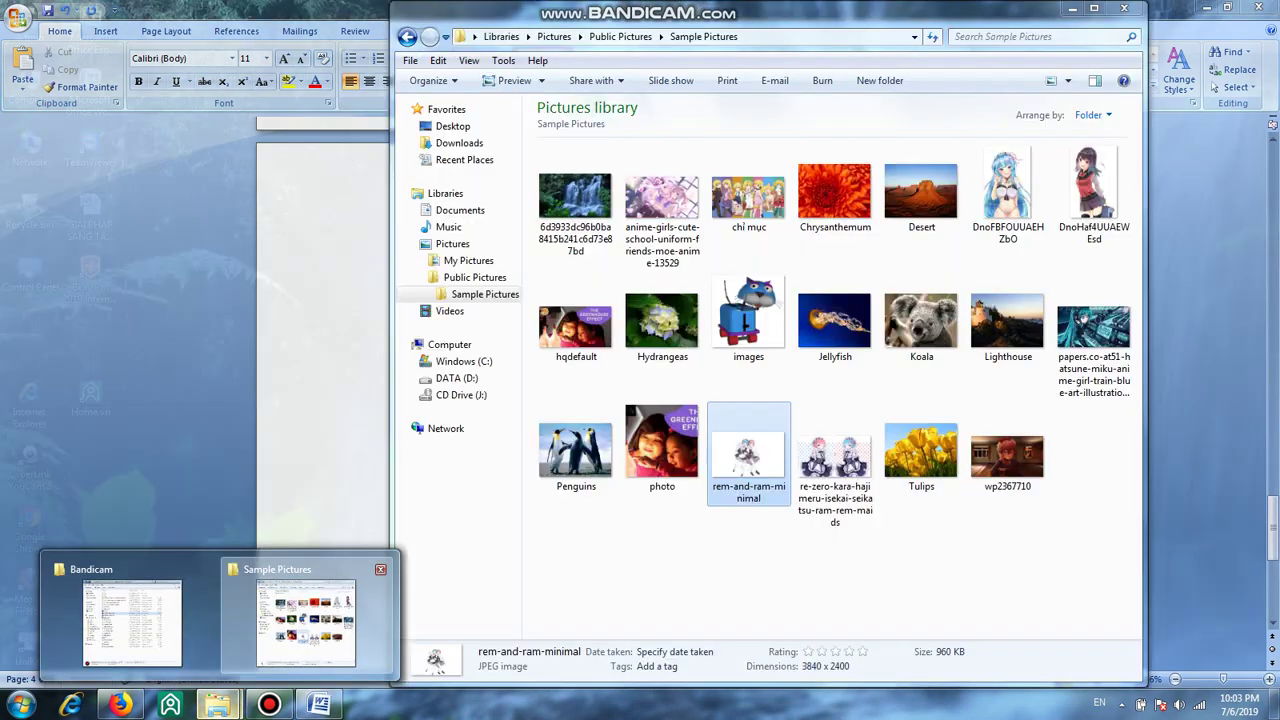
Copy the DnoHaf4UUAEWEsd picture from Sample Pictures and paste it after the rem-and-ram-minimal picture
left_click(320, 610)
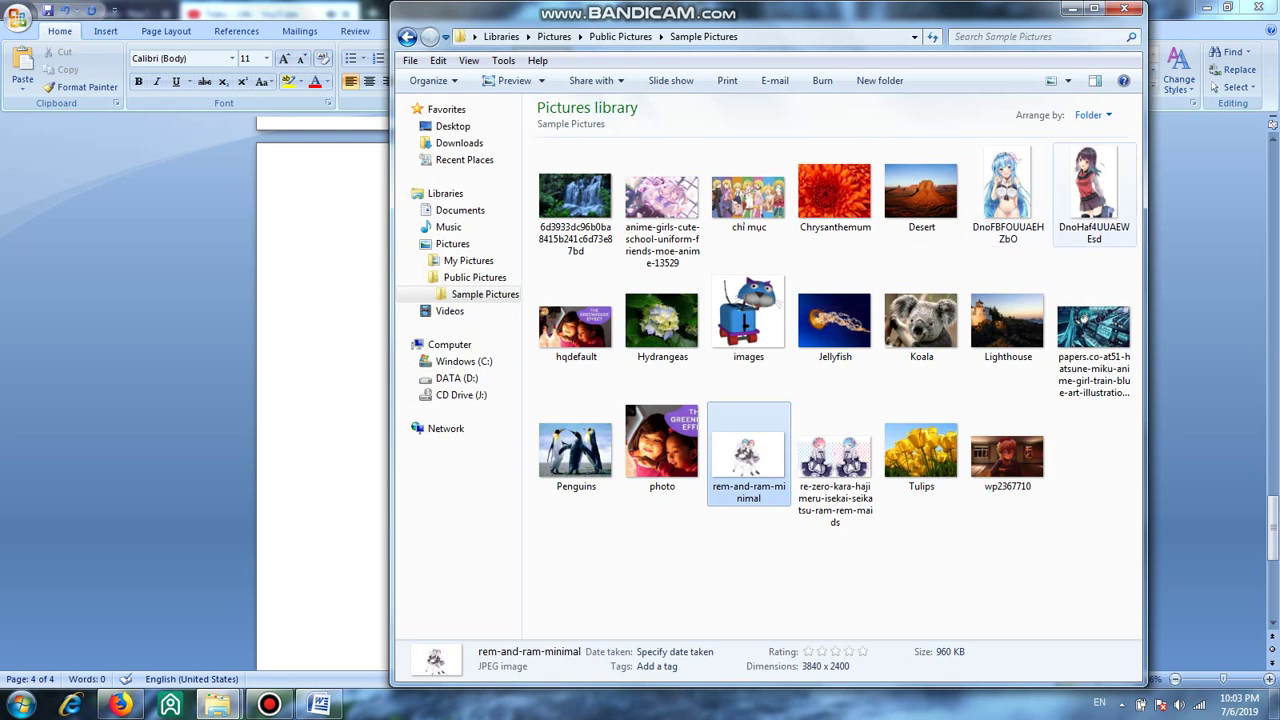
right_click(1090, 176)
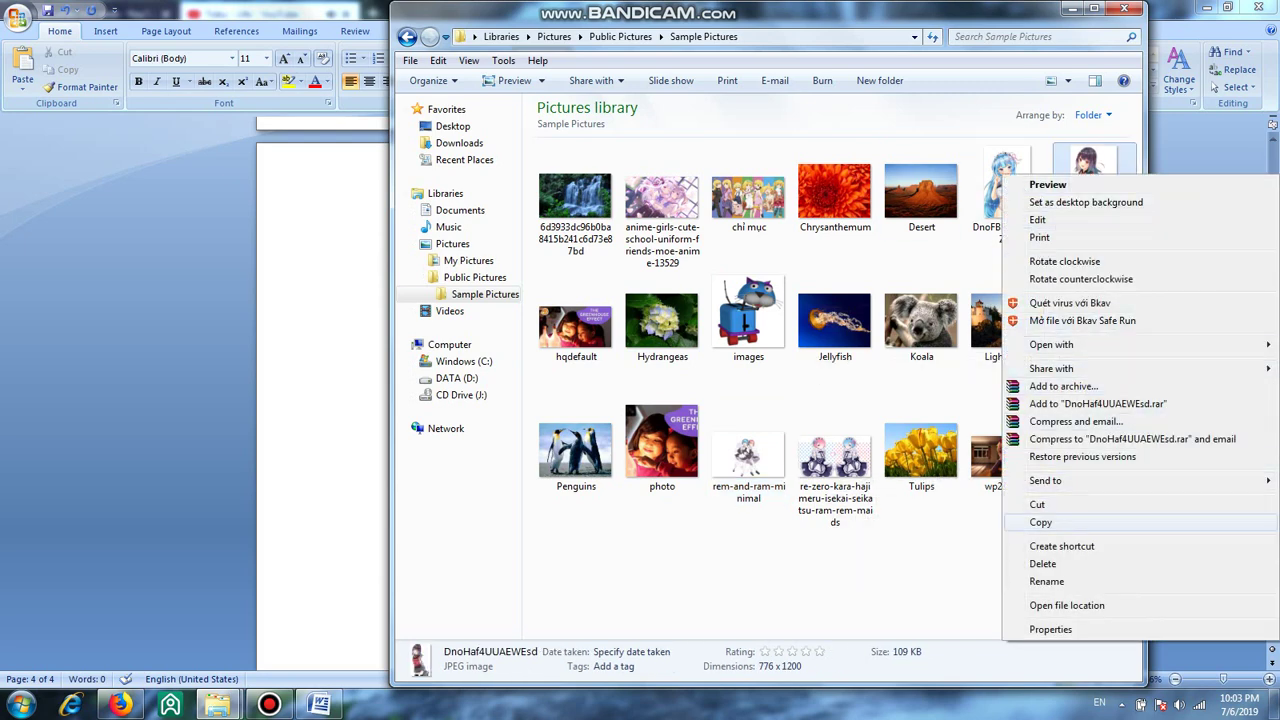
left_click(1040, 522)
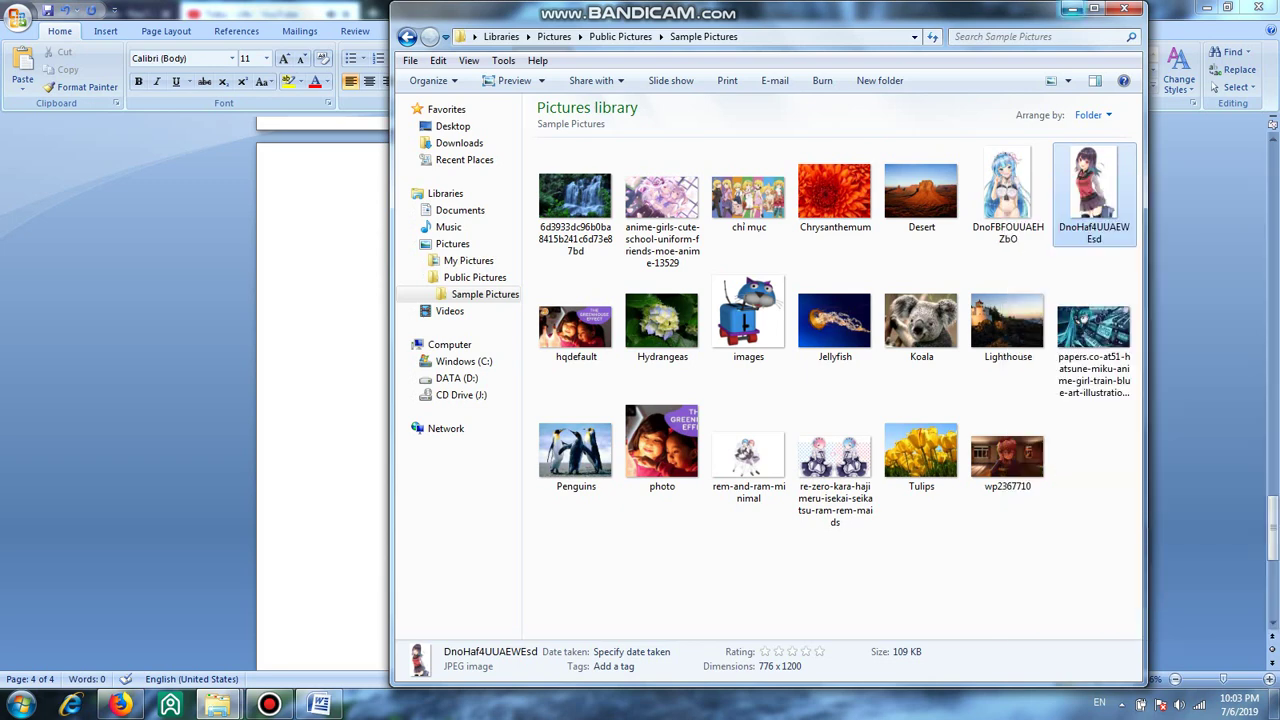
left_click(1071, 8)
right_click(346, 626)
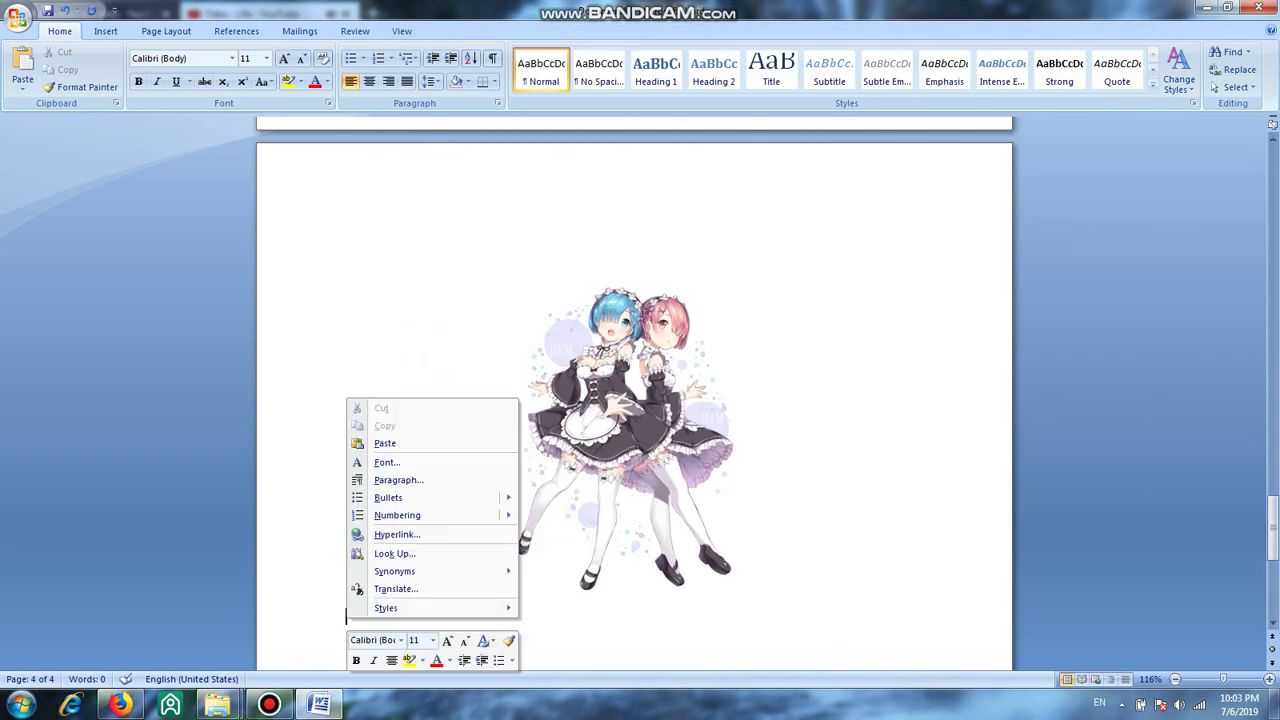
left_click(385, 445)
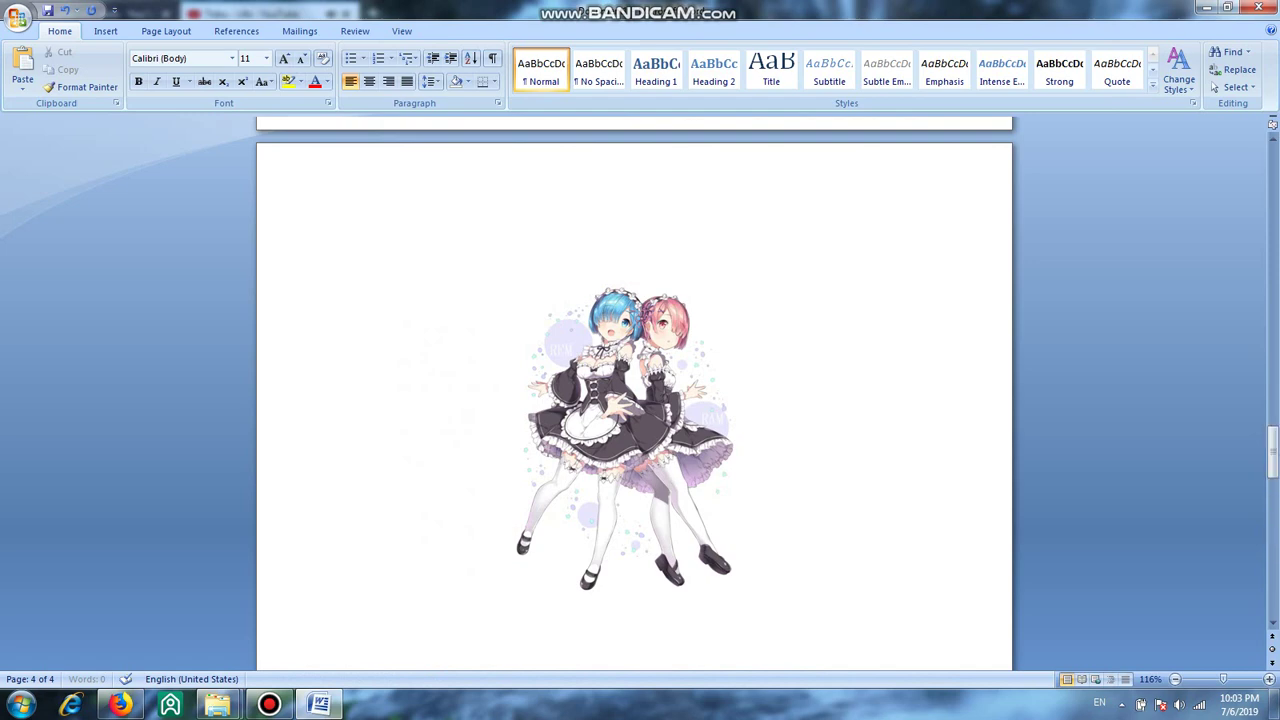
Start a blank page 6 after the DnoHaf4UUAEWEsd picture
key("Return")
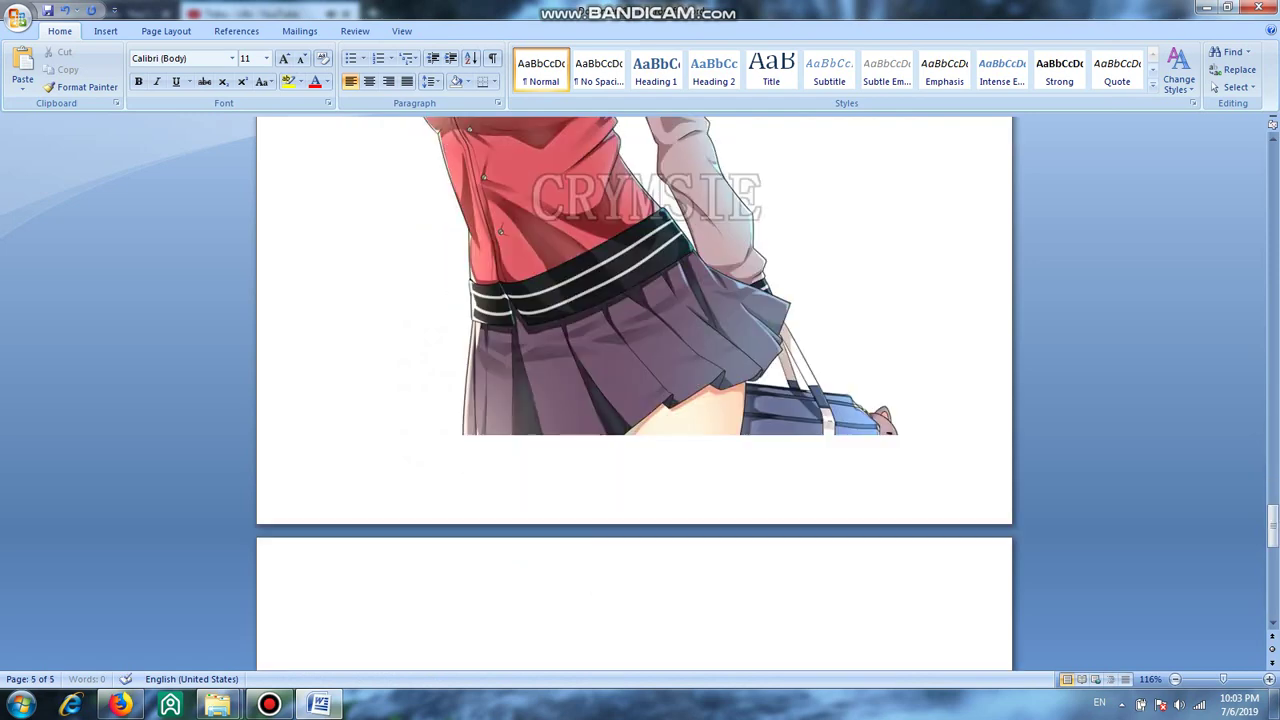
scroll(634, 400, "down", 2)
scroll(634, 400, "down", 2)
scroll(634, 400, "down", 2)
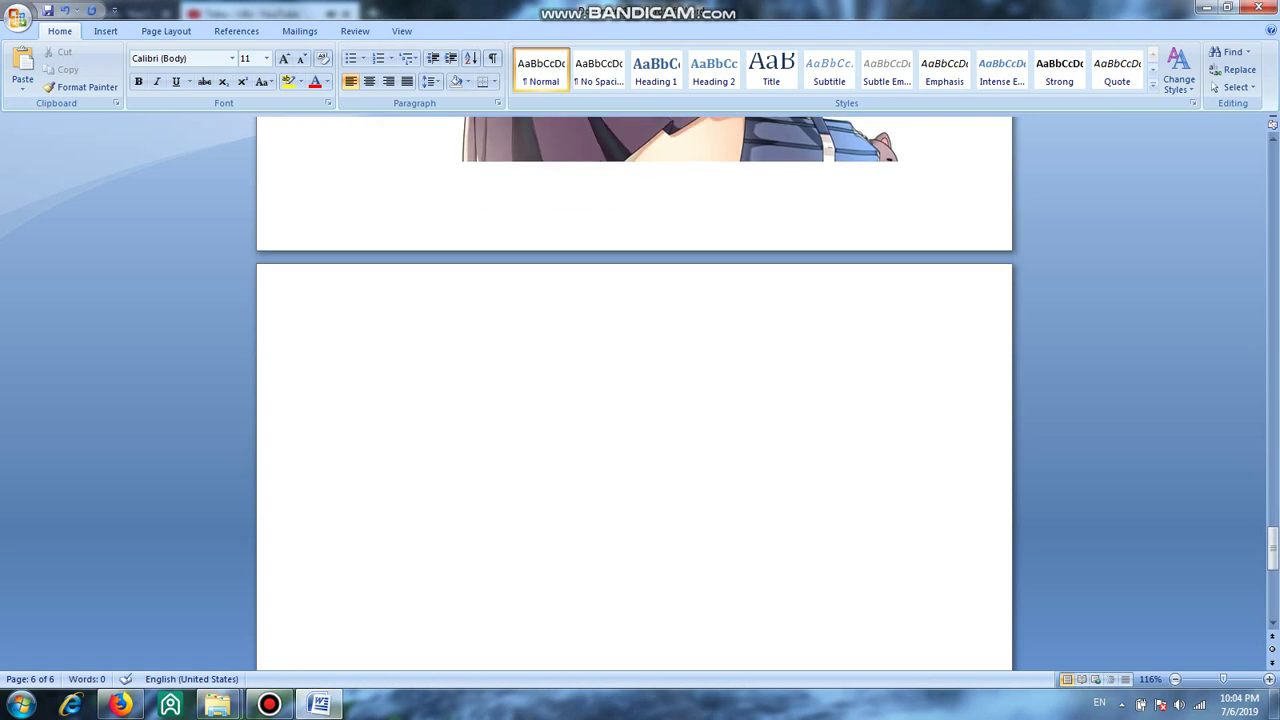
Copy Chrysanthemum from Sample Pictures and paste it at the top of page 6
left_click(300, 590)
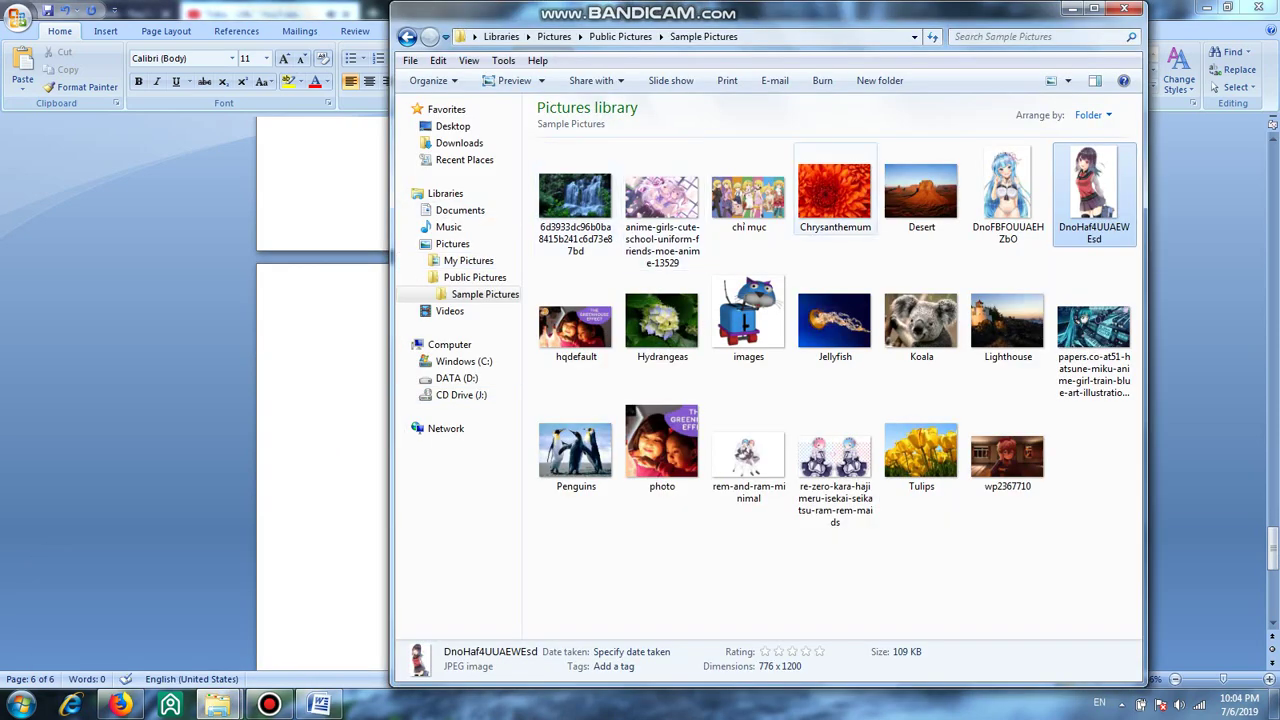
right_click(806, 200)
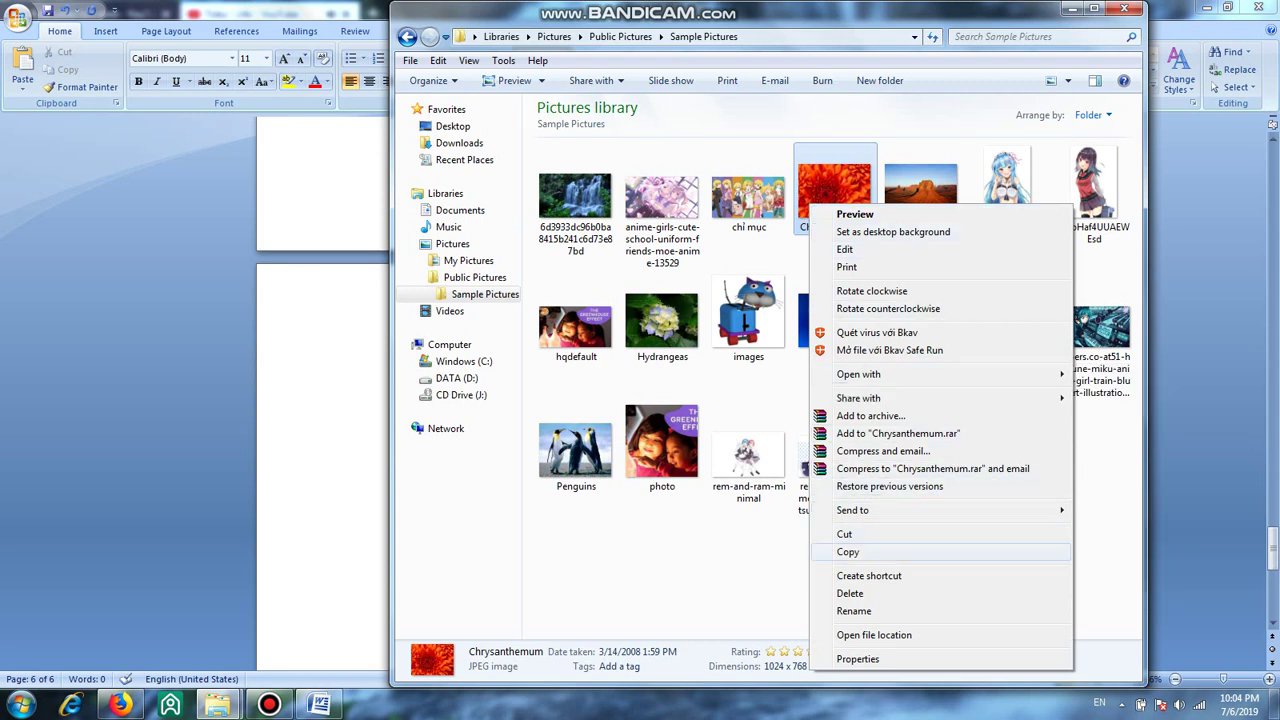
left_click(848, 552)
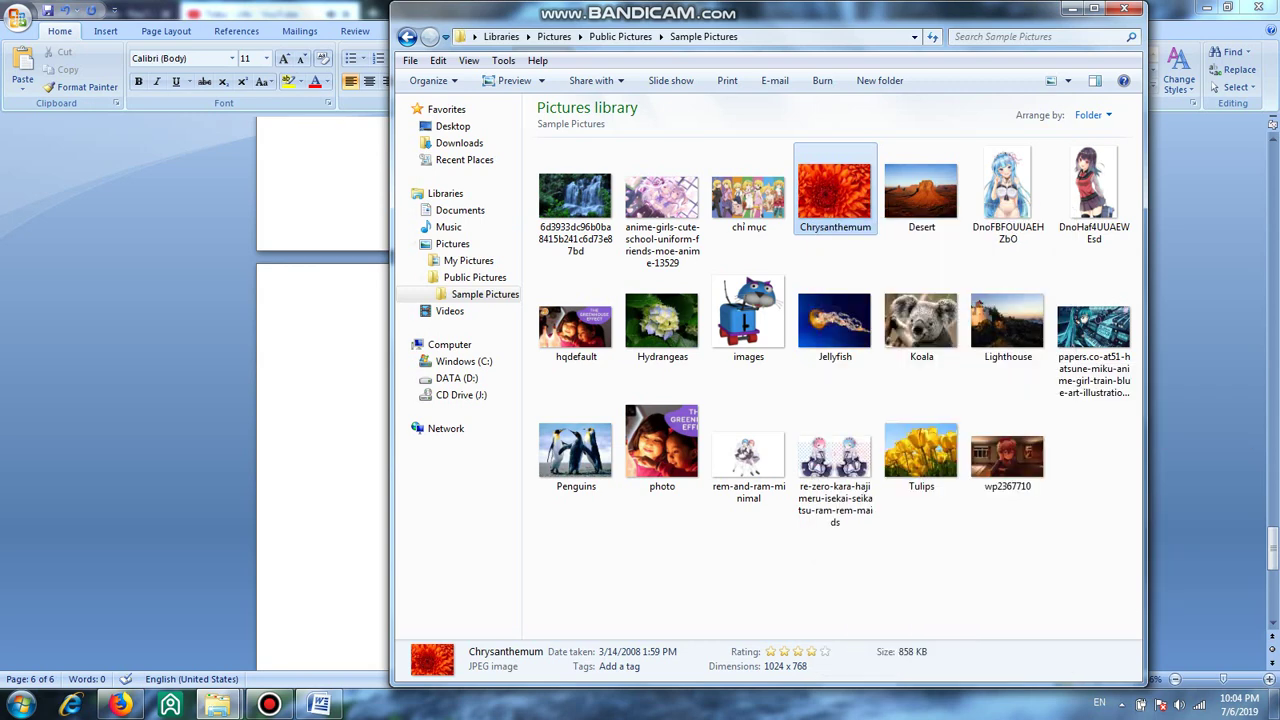
left_click(1071, 8)
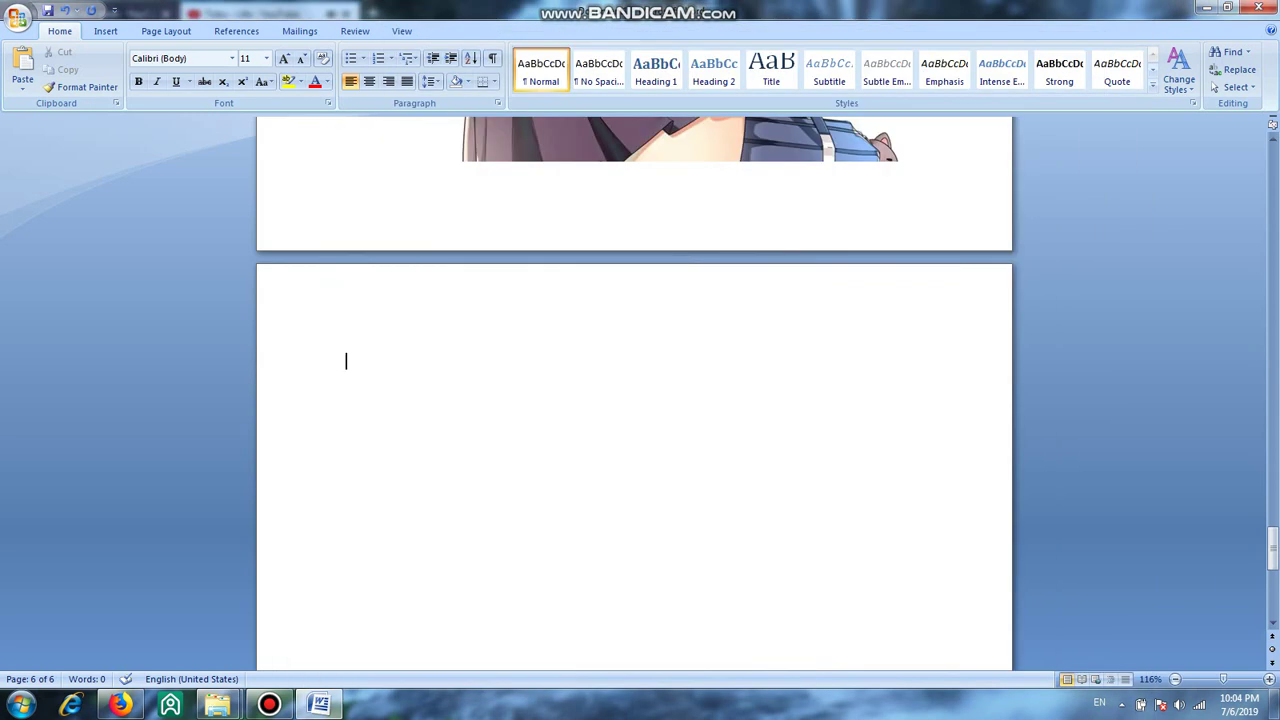
right_click(346, 358)
left_click(385, 407)
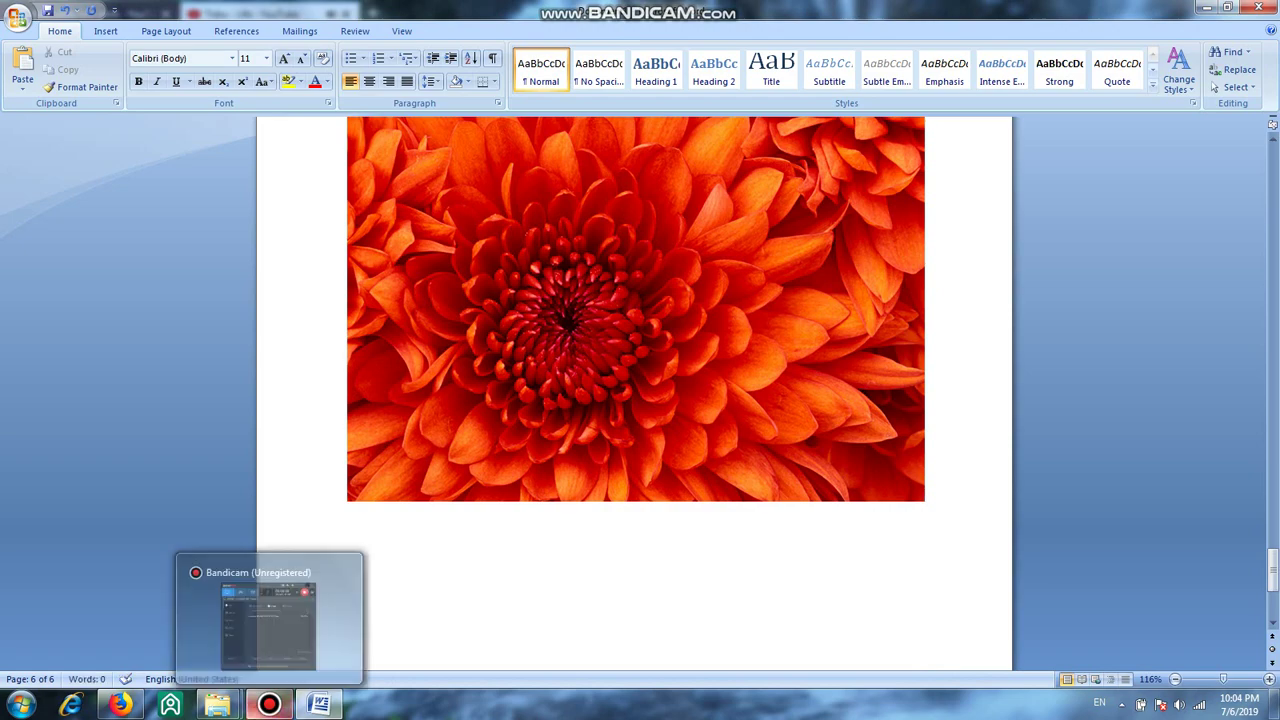
Paste the Desert picture from Sample Pictures below the chrysanthemum onto page 7, followed by an empty line
left_click(320, 610)
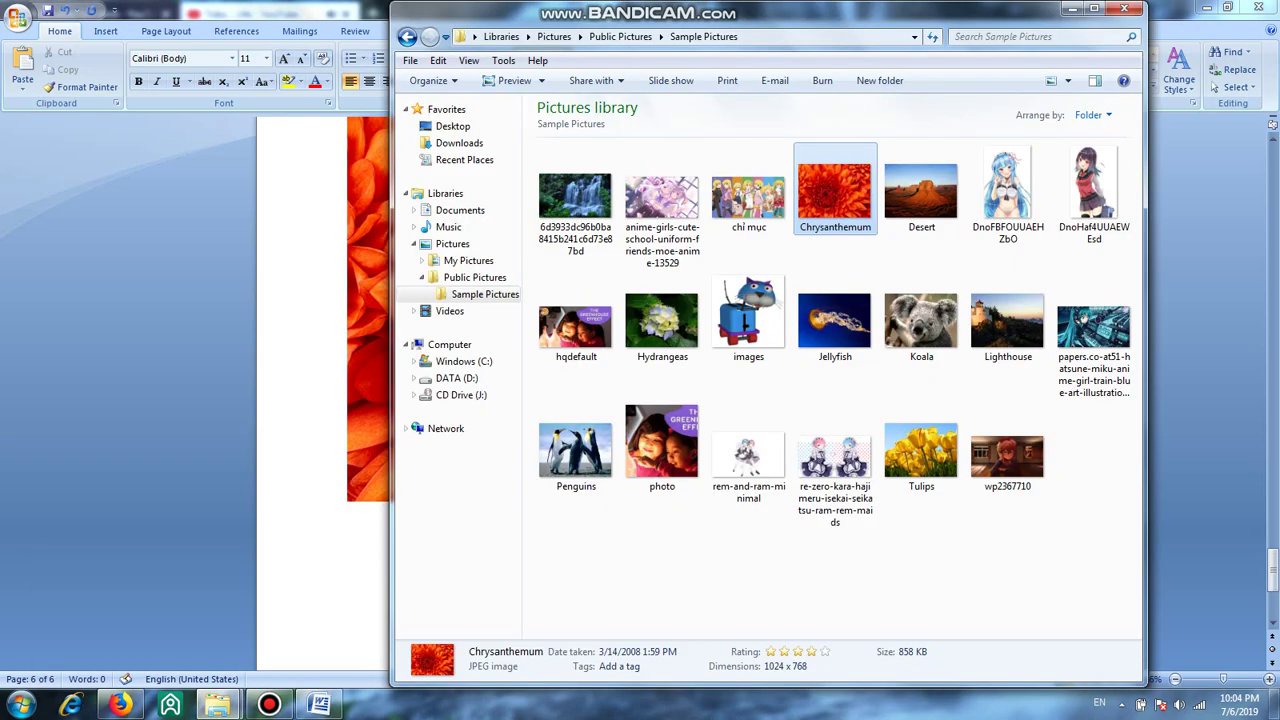
right_click(925, 209)
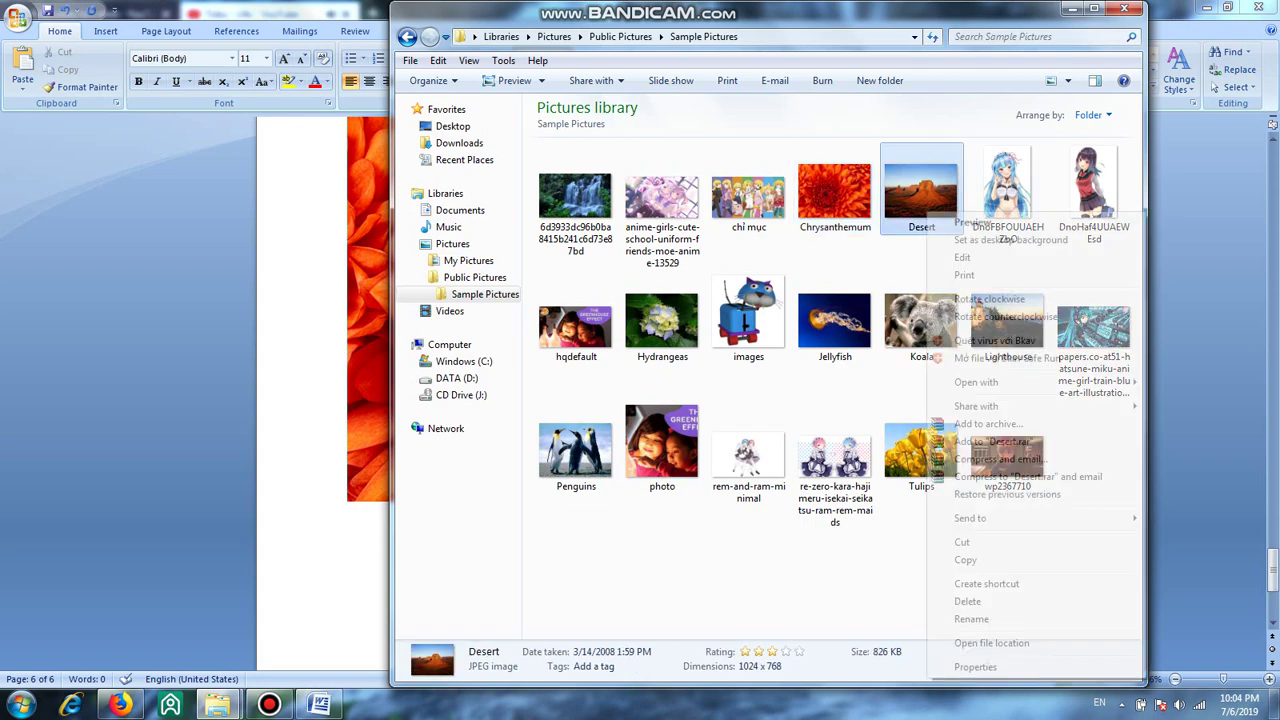
left_click(965, 560)
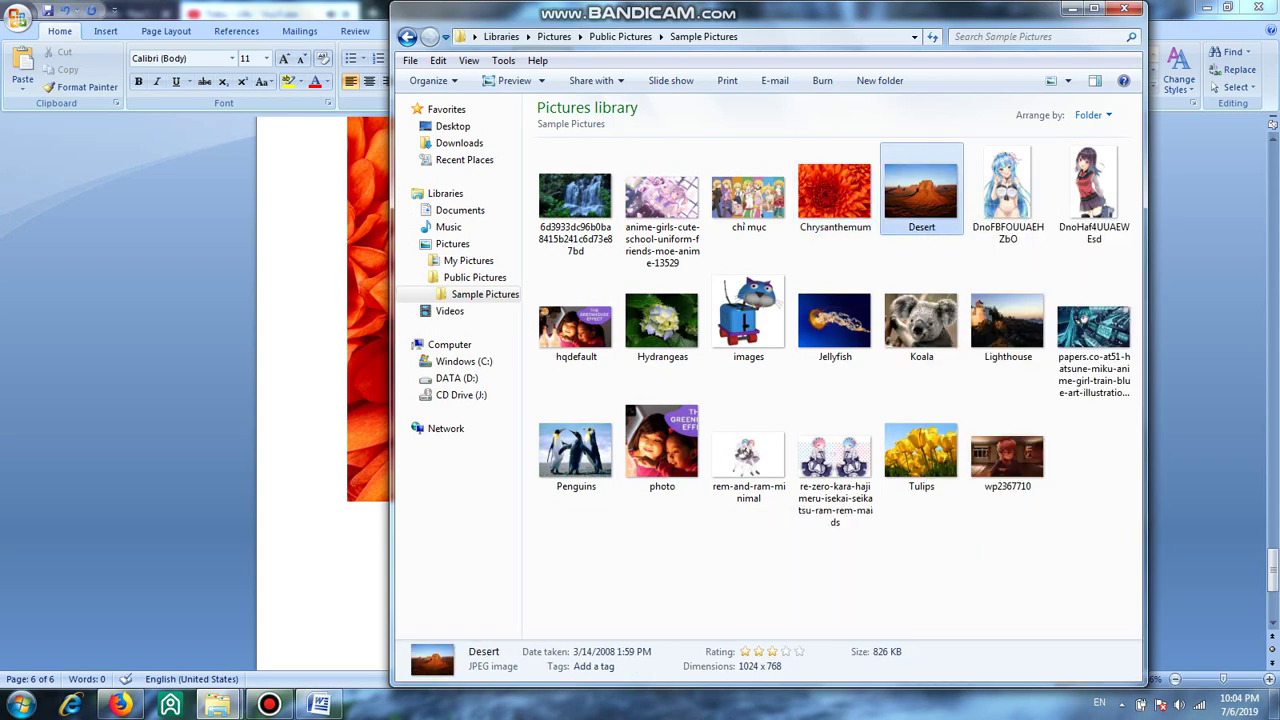
left_click(1073, 8)
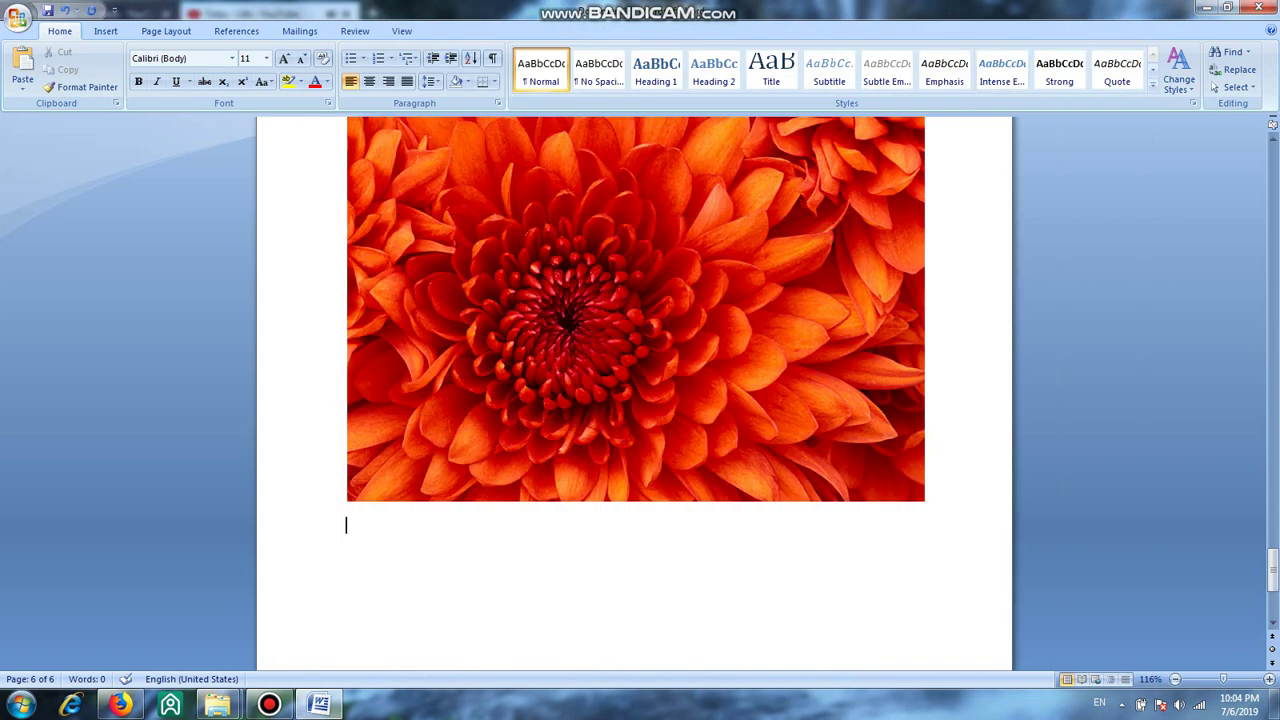
right_click(348, 522)
left_click(380, 349)
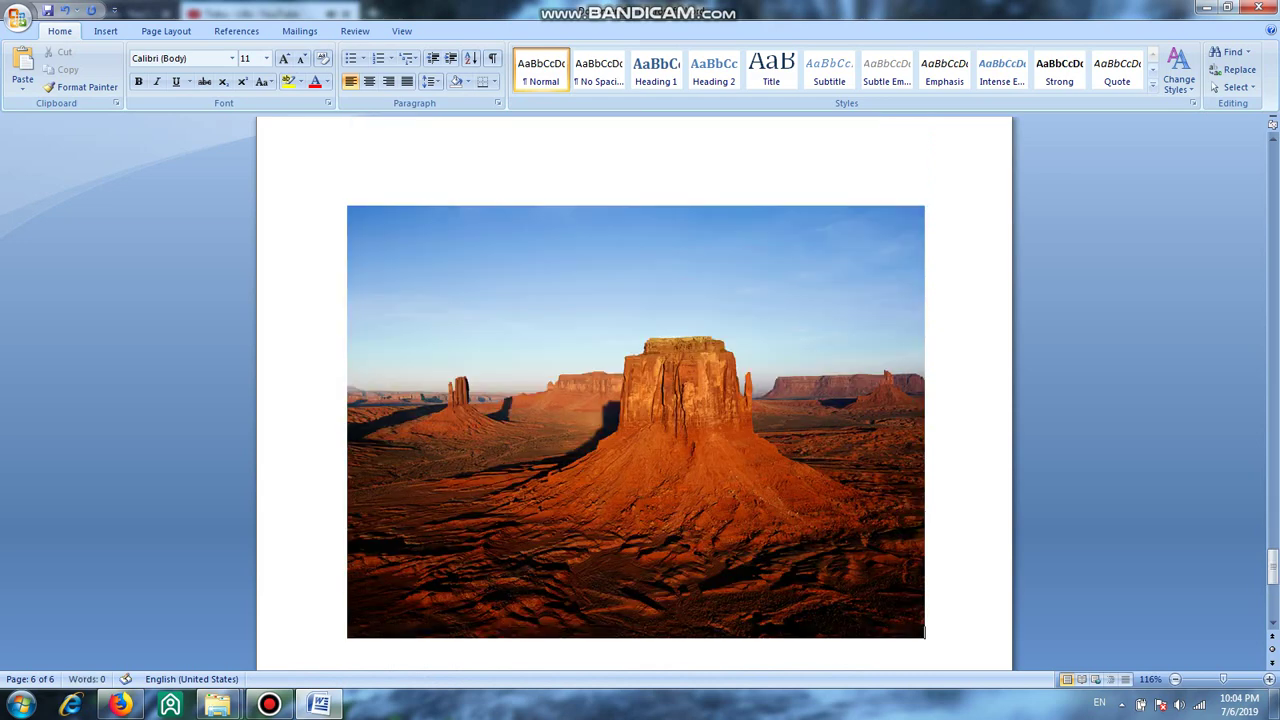
key("Return")
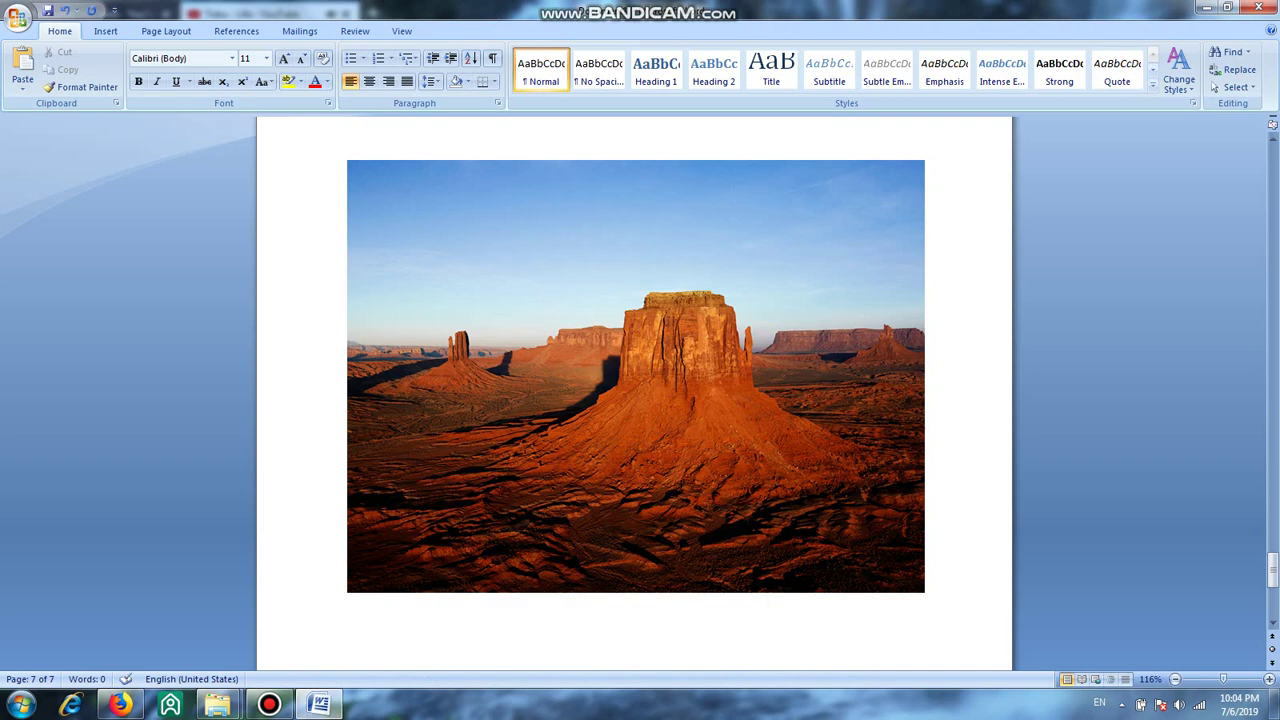